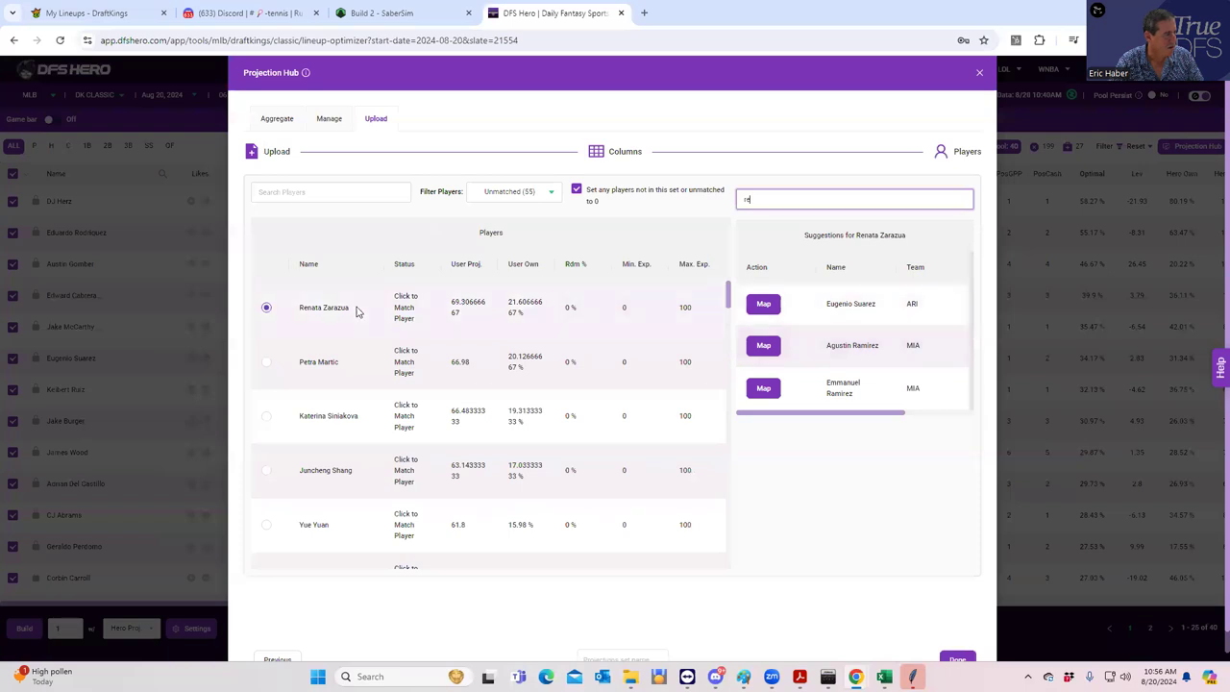
{"action": "left_click", "coordinate": [266, 319]}
{"action": "left_click", "coordinate": [266, 361]}
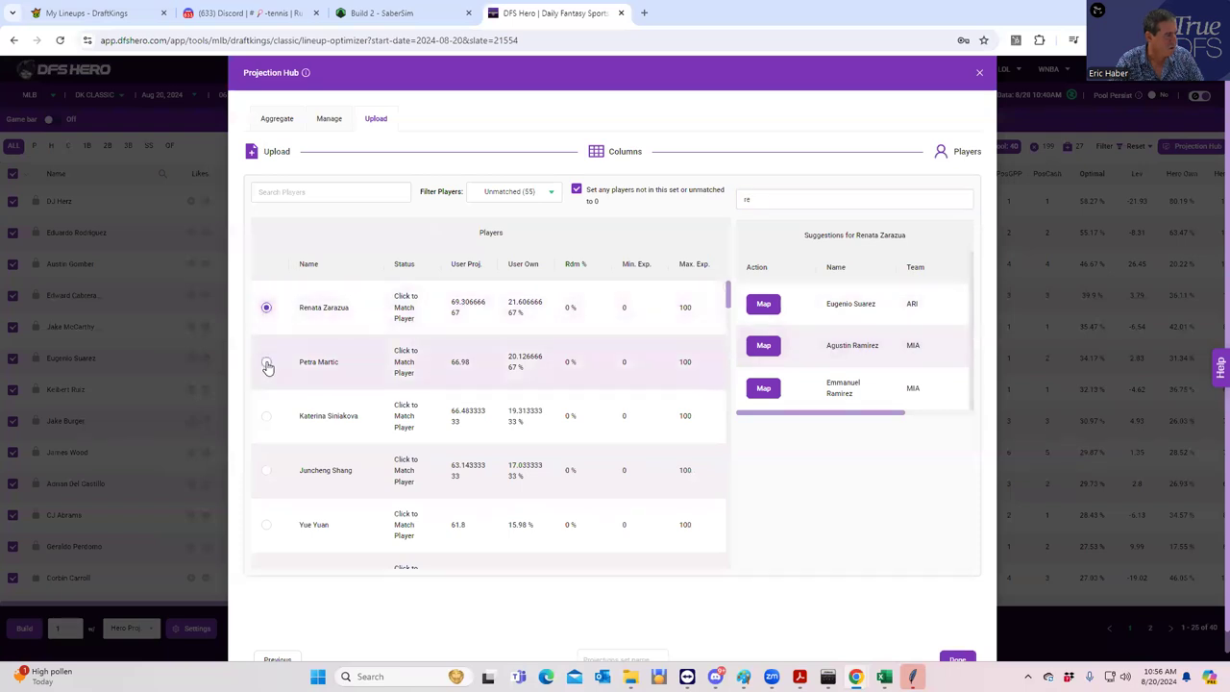
{"action": "scroll", "coordinate": [916, 355], "scroll_direction": "down", "scroll_amount": 1}
{"action": "scroll", "coordinate": [916, 355], "scroll_direction": "down", "scroll_amount": 8}
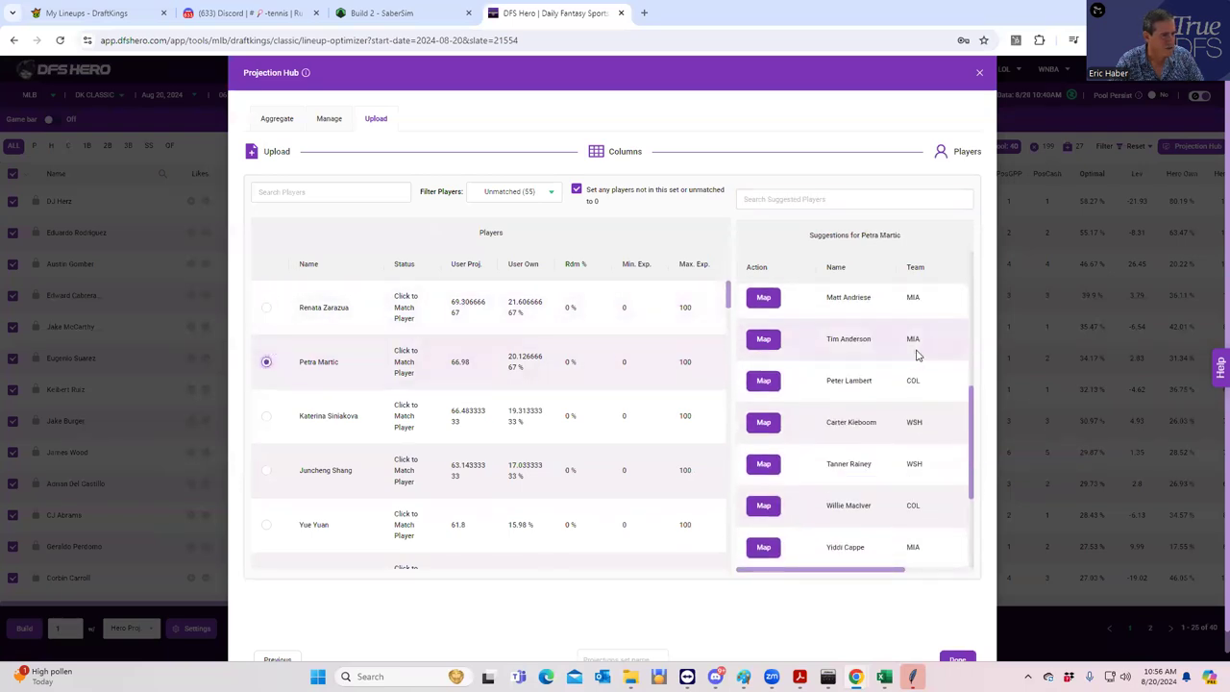
{"action": "scroll", "coordinate": [920, 352], "scroll_direction": "up", "scroll_amount": 8}
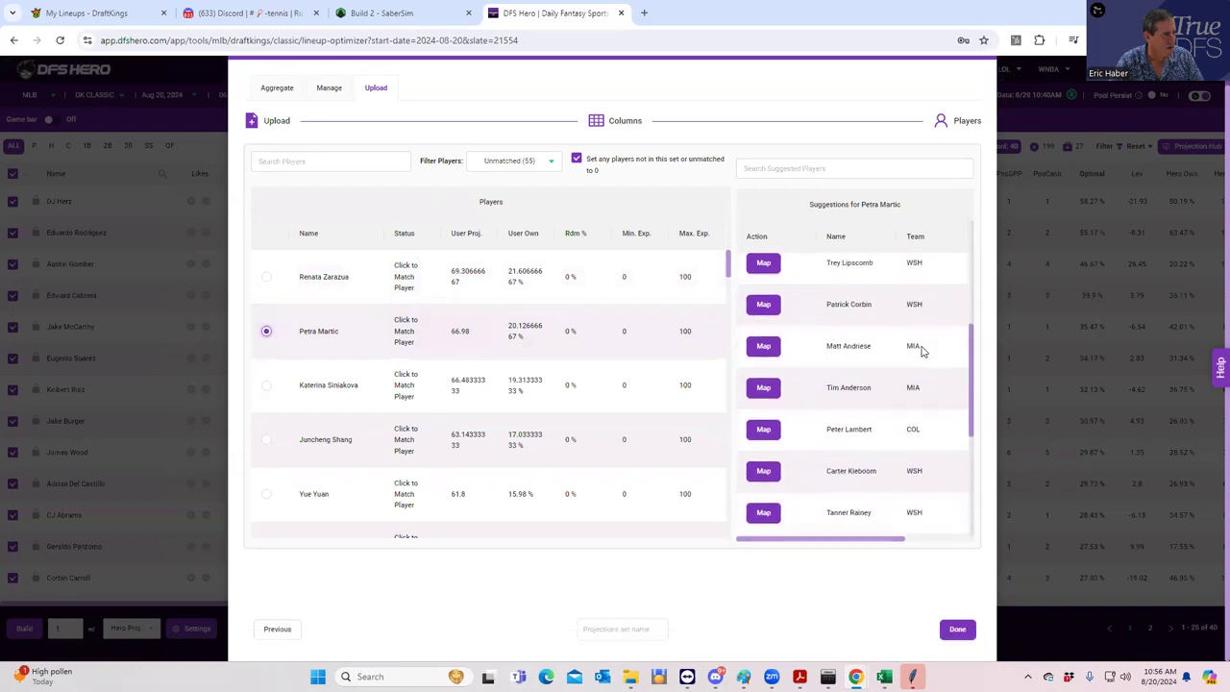
{"action": "scroll", "coordinate": [892, 328], "scroll_direction": "up", "scroll_amount": 2}
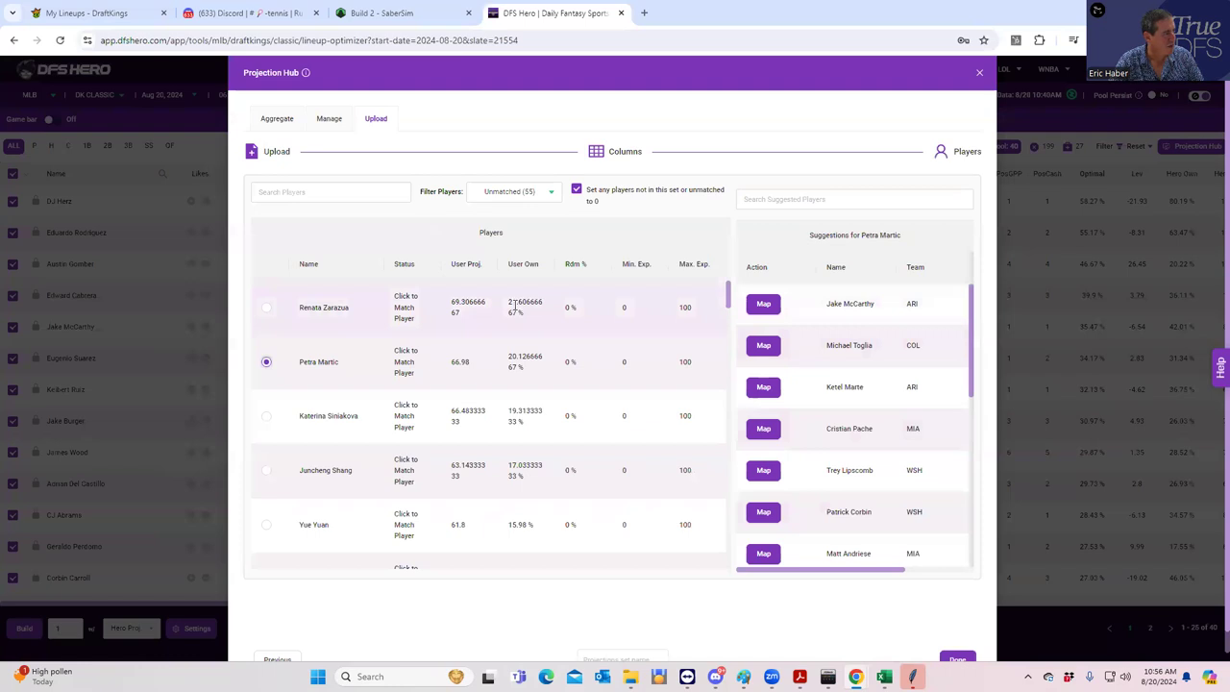
{"action": "scroll", "coordinate": [869, 431], "scroll_direction": "down", "scroll_amount": 8}
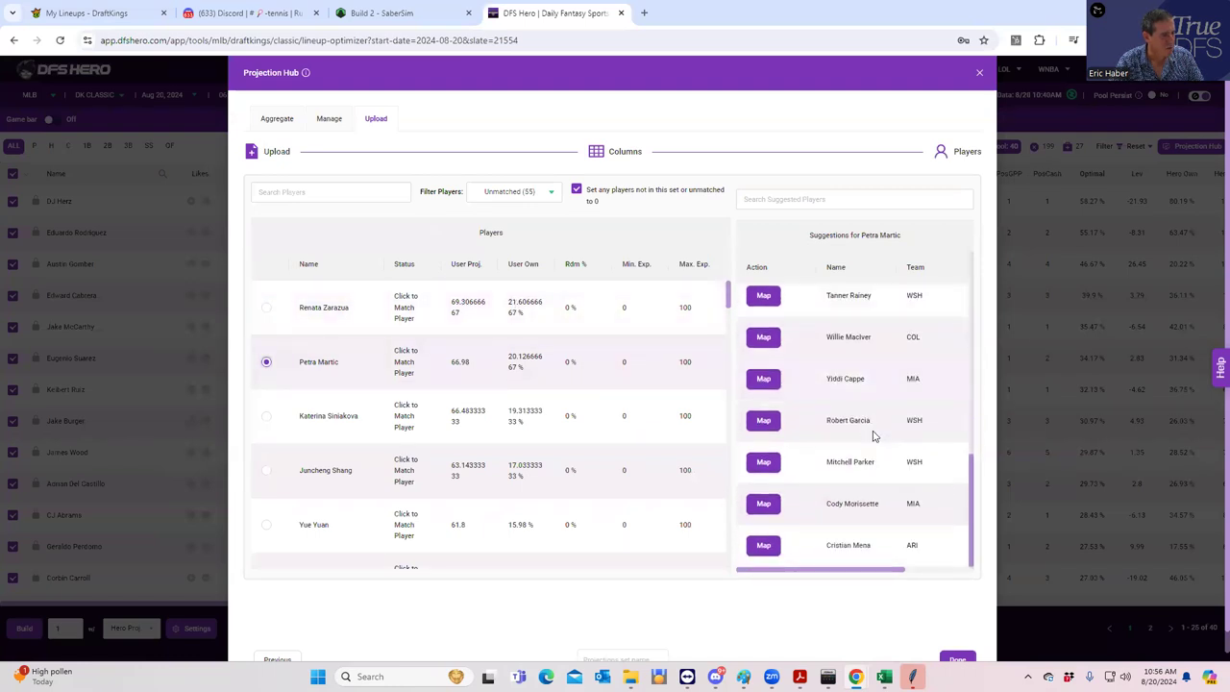
{"action": "scroll", "coordinate": [781, 443], "scroll_direction": "up", "scroll_amount": 3}
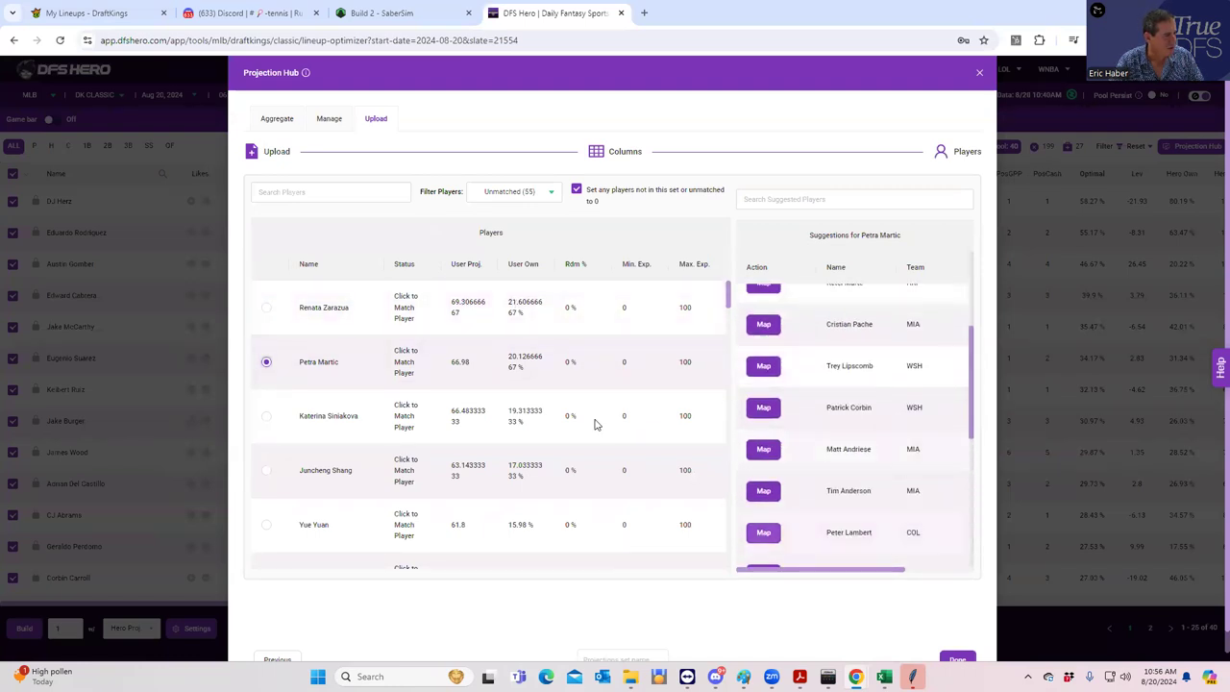
{"action": "left_click", "coordinate": [267, 419]}
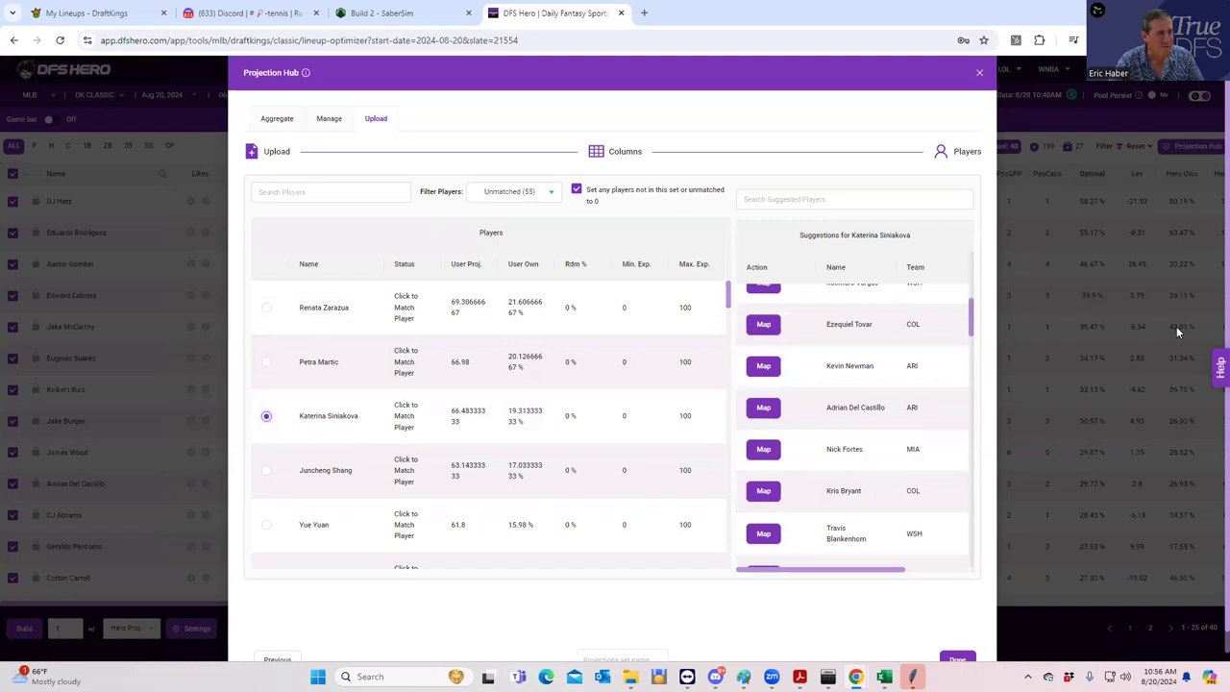
{"action": "scroll", "coordinate": [922, 368], "scroll_direction": "down", "scroll_amount": 10}
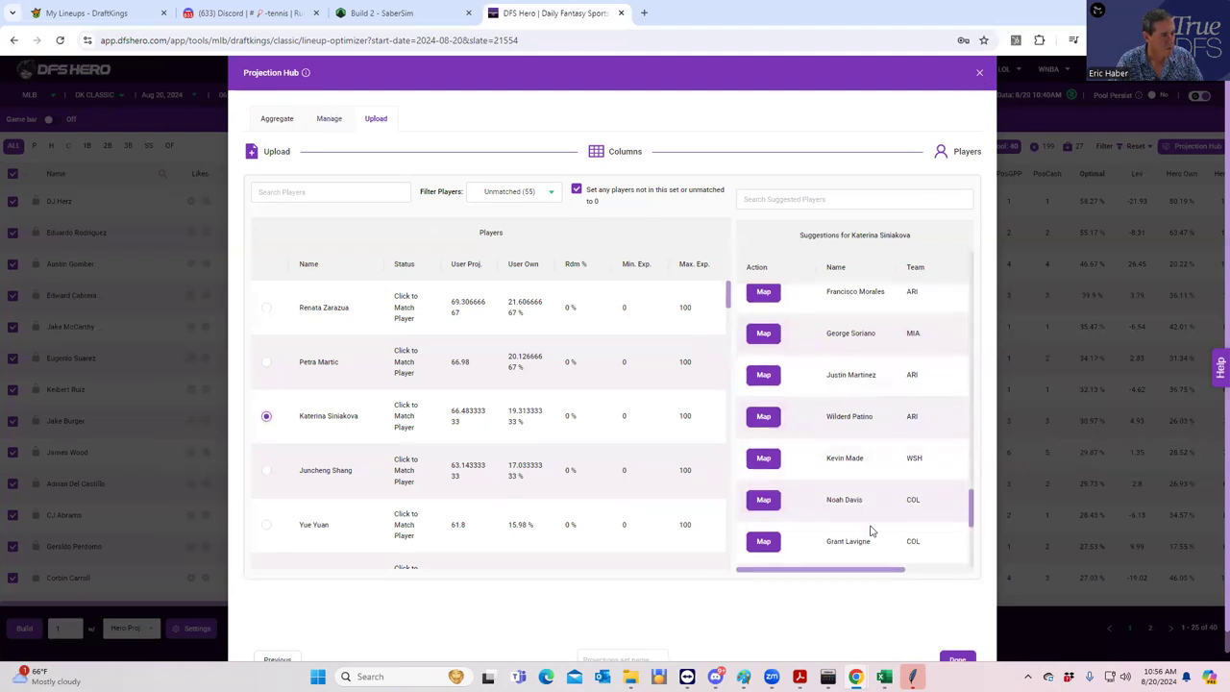
{"action": "scroll", "coordinate": [868, 530], "scroll_direction": "down", "scroll_amount": 3}
{"action": "left_click", "coordinate": [956, 658]}
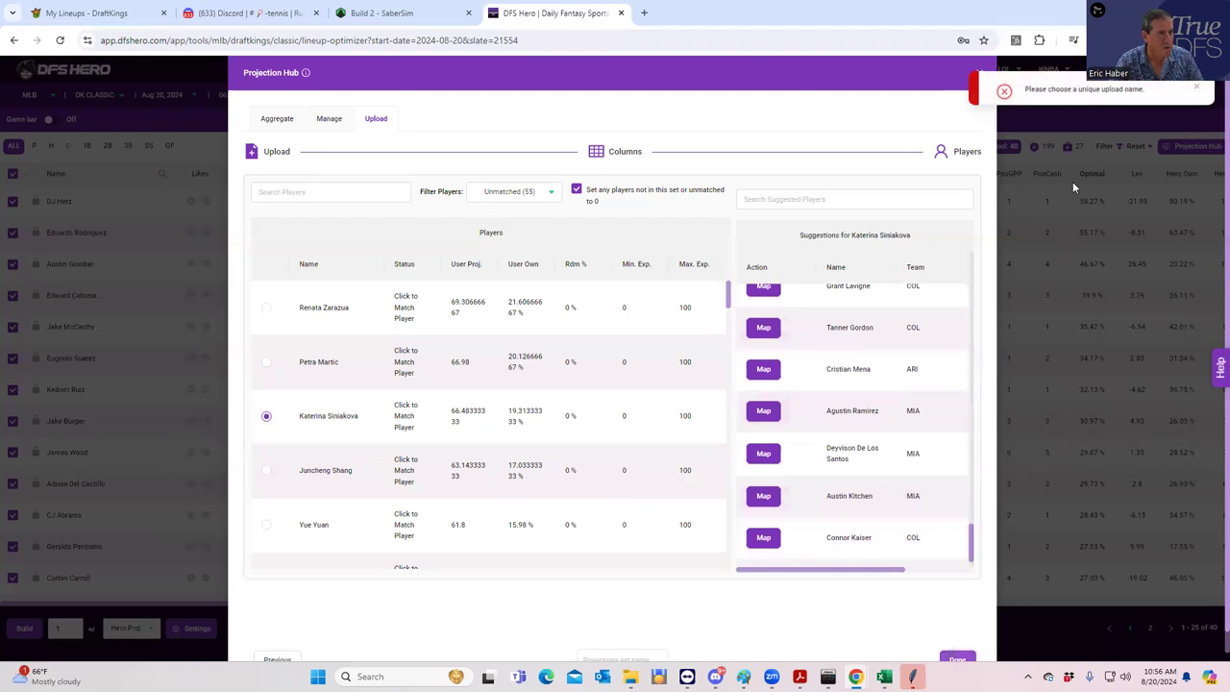
{"action": "left_click", "coordinate": [183, 168]}
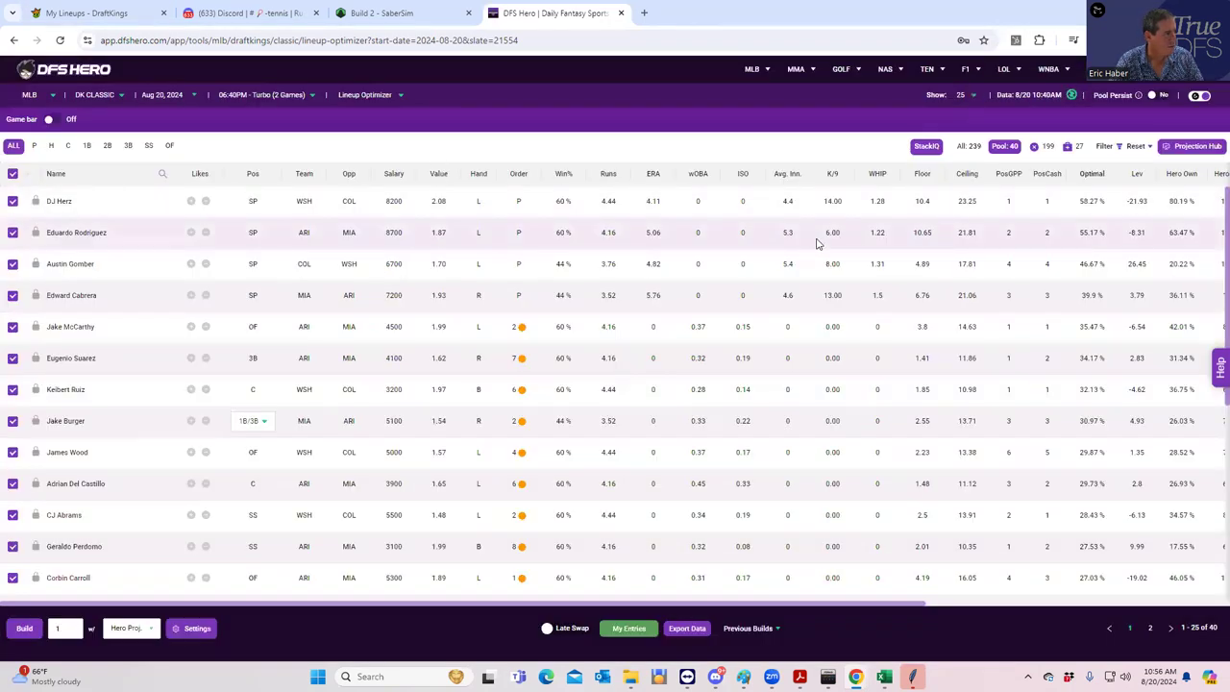
Switch the optimizer to TEN for tennis and load the projections file into the Projection Hub upload
{"action": "left_click", "coordinate": [31, 95]}
{"action": "left_click", "coordinate": [34, 203]}
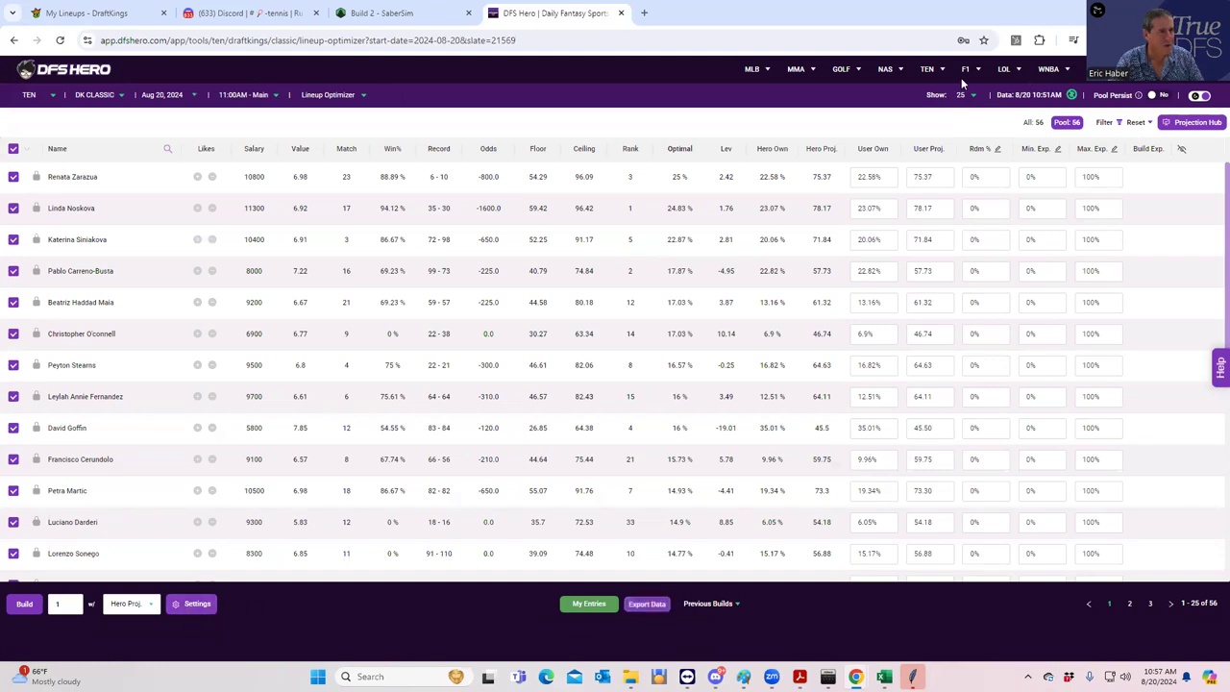
{"action": "left_click", "coordinate": [1193, 122]}
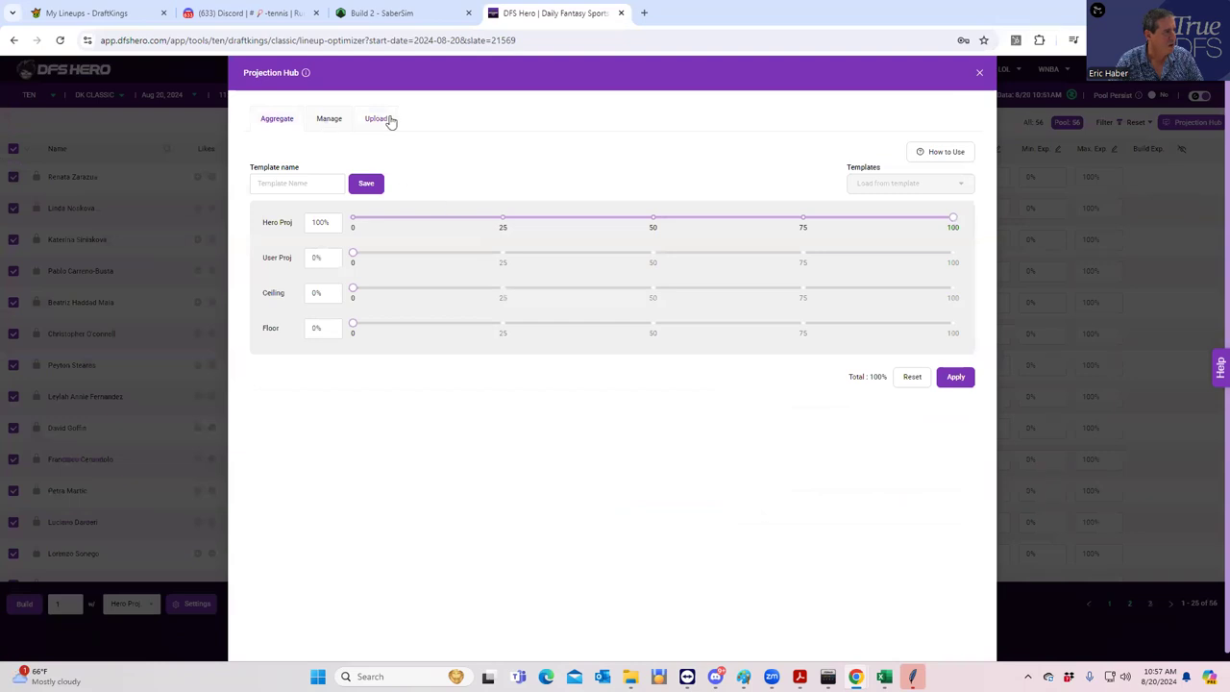
{"action": "left_click", "coordinate": [379, 119]}
{"action": "left_click", "coordinate": [583, 221]}
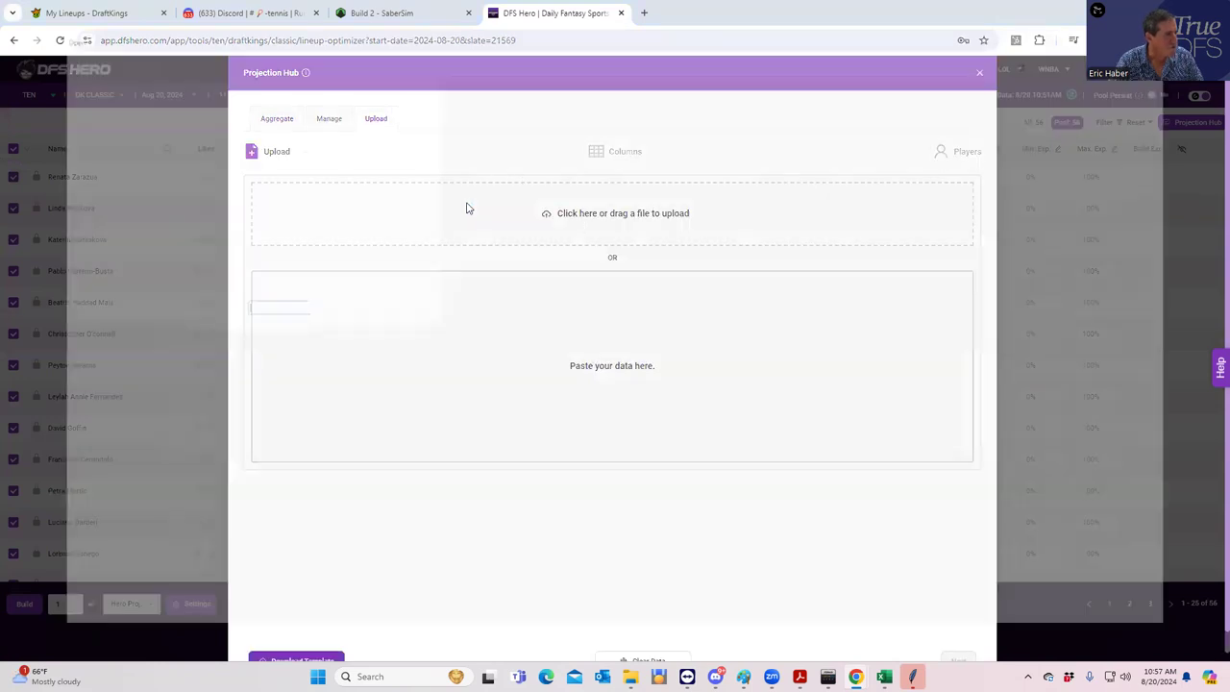
{"action": "left_click", "coordinate": [227, 139]}
{"action": "left_click", "coordinate": [1120, 639]}
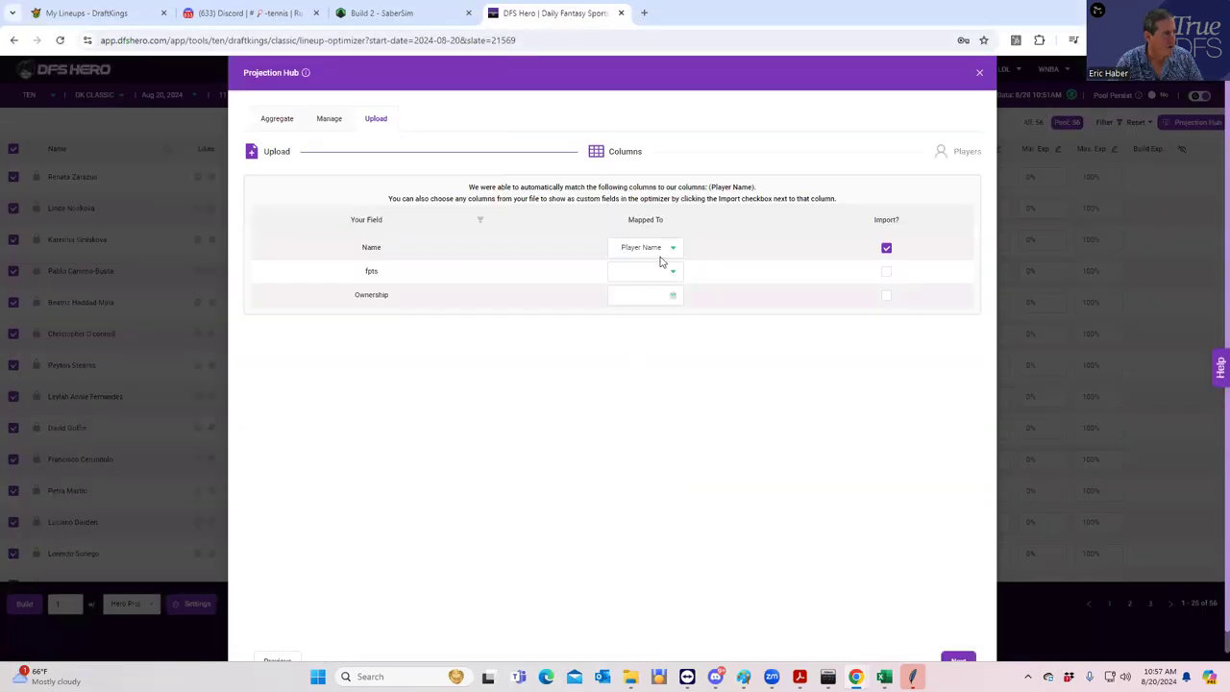
Map the fpts column to User Proj. and the Ownership column to User Own, and continue to player matching
{"action": "left_click", "coordinate": [646, 272]}
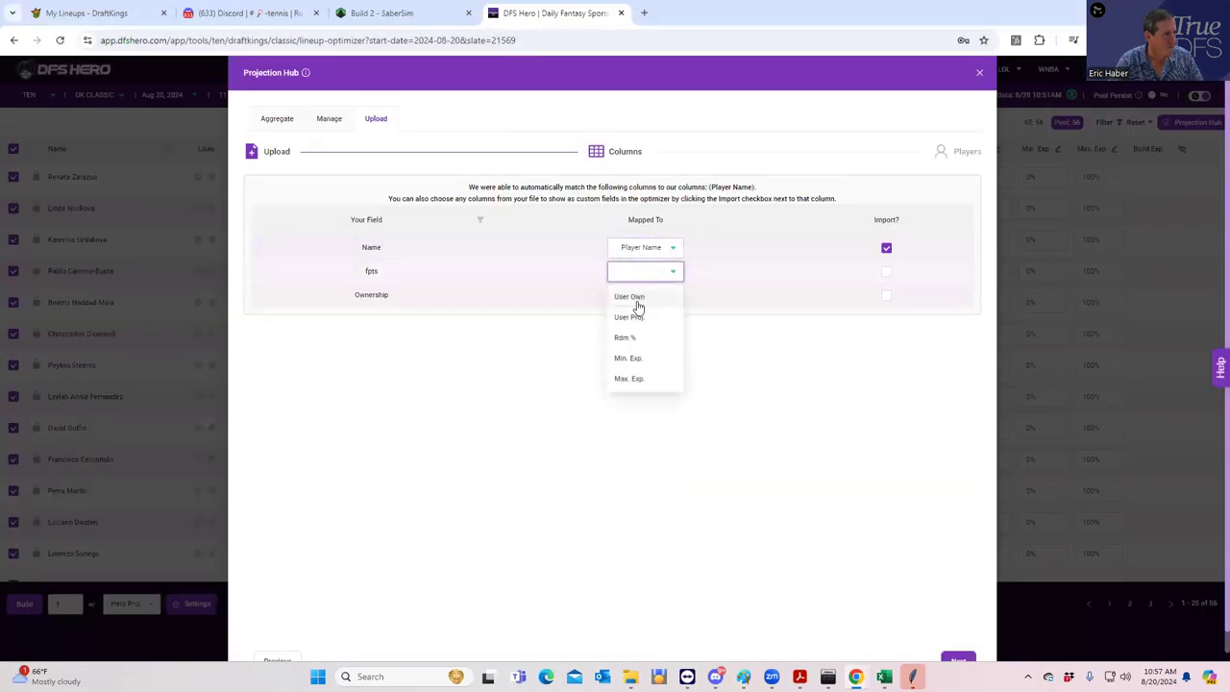
{"action": "left_click", "coordinate": [629, 318]}
{"action": "left_click", "coordinate": [636, 298]}
{"action": "left_click", "coordinate": [633, 321]}
{"action": "left_click", "coordinate": [958, 659]}
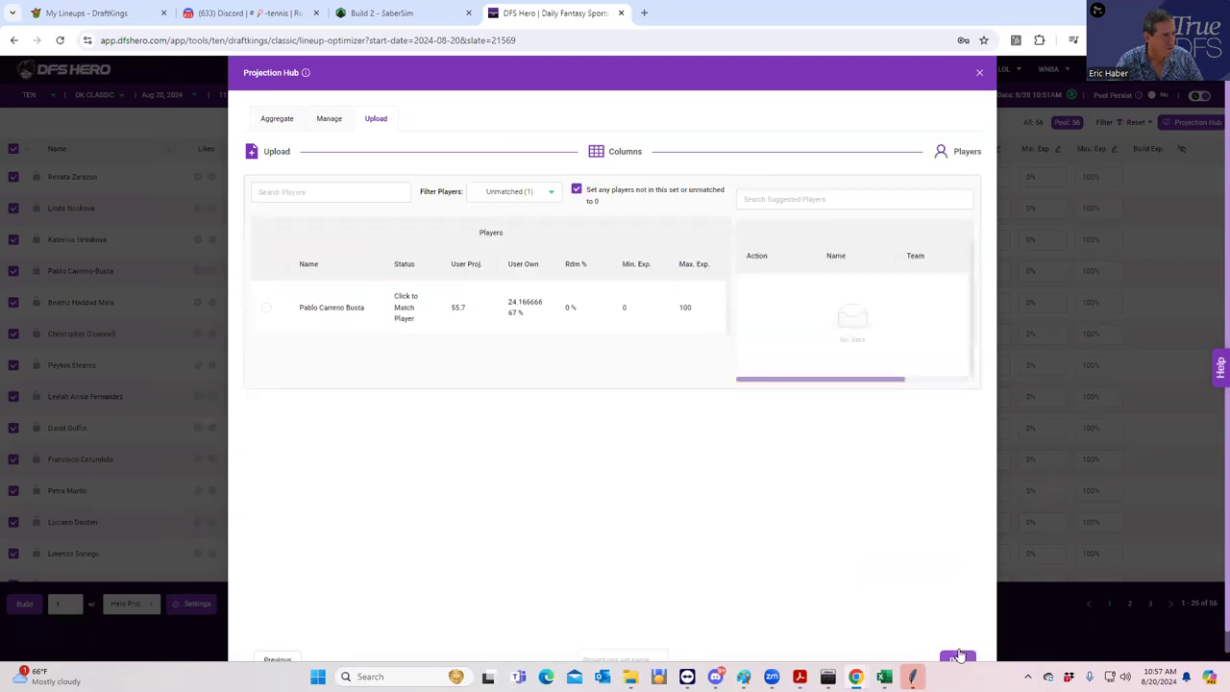
Map the only unmatched player to the suggested match and save the projection set under the name fdsfsafsf
{"action": "left_click", "coordinate": [267, 307]}
{"action": "left_click", "coordinate": [763, 305]}
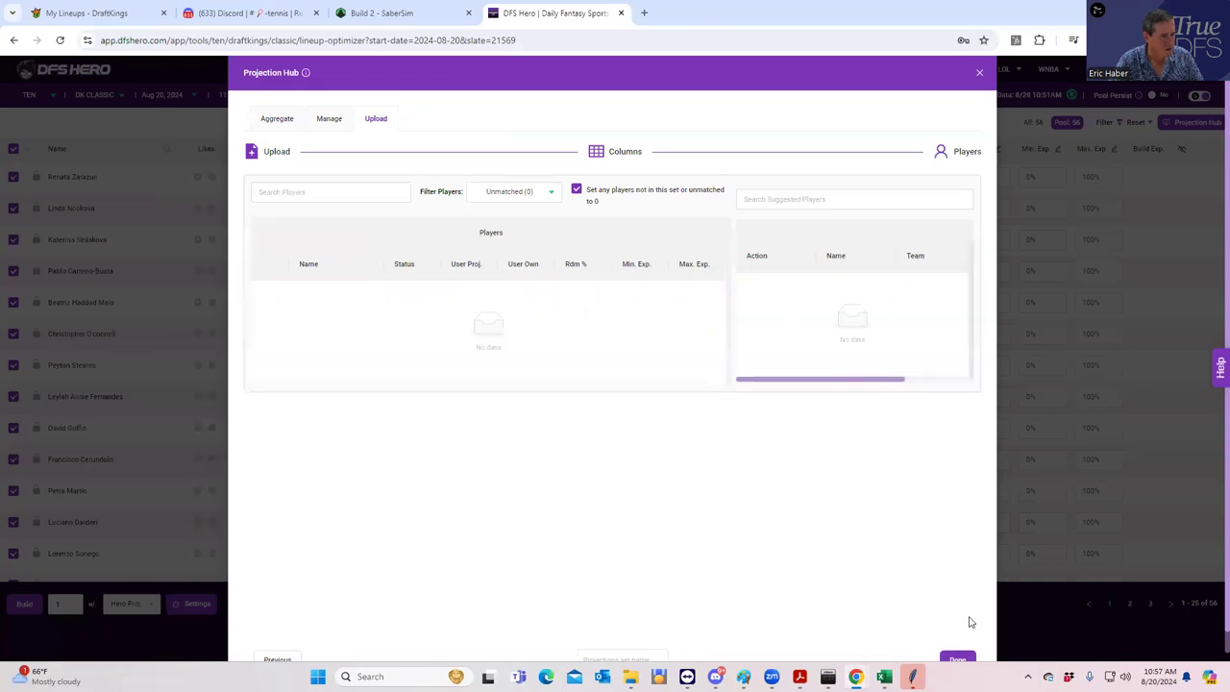
{"action": "left_click", "coordinate": [960, 657]}
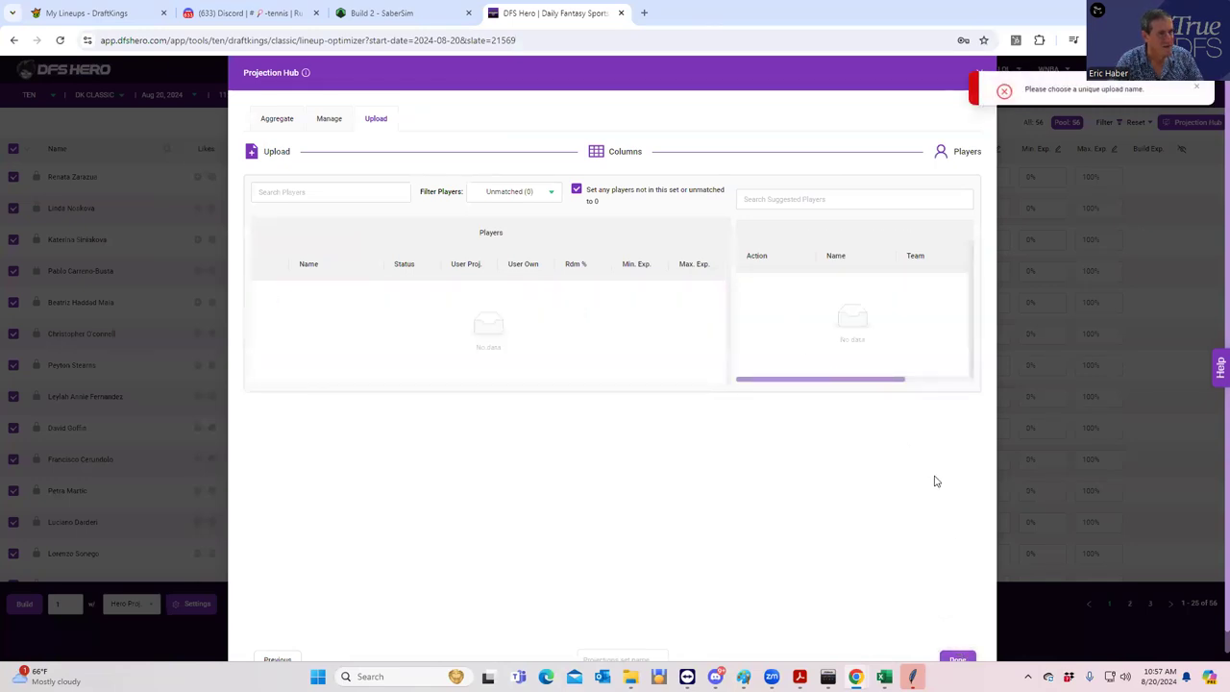
{"action": "scroll", "coordinate": [696, 606], "scroll_direction": "down", "scroll_amount": 1}
{"action": "left_click", "coordinate": [623, 629]}
{"action": "type", "text": "fdsfsafsf"}
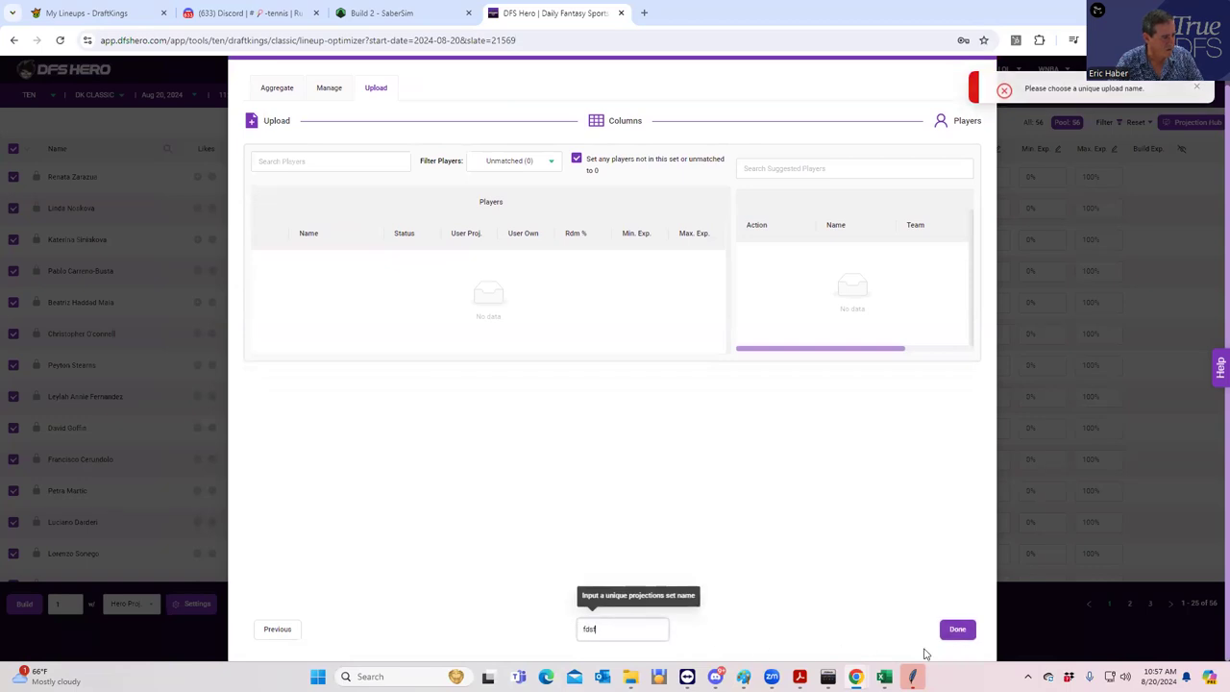
{"action": "left_click", "coordinate": [958, 632]}
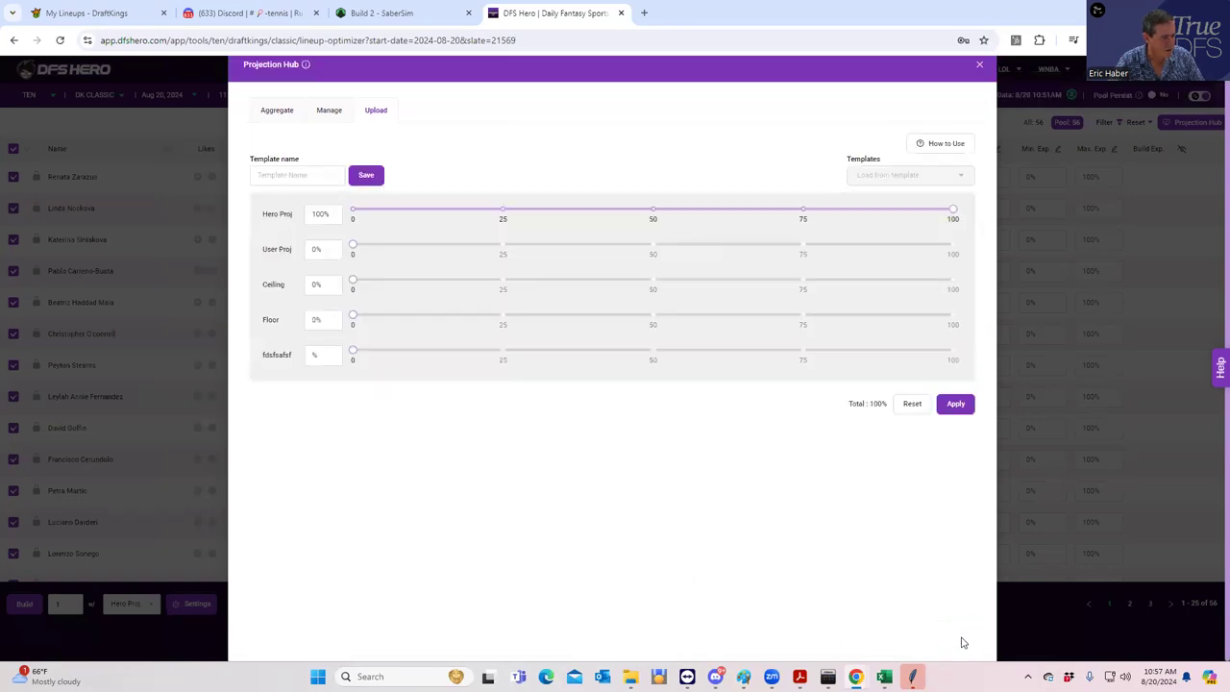
Set the Hero Proj weight to 0% and the fdsfsafsf weight to 100%, and apply the aggregate projection
{"action": "left_click", "coordinate": [355, 221]}
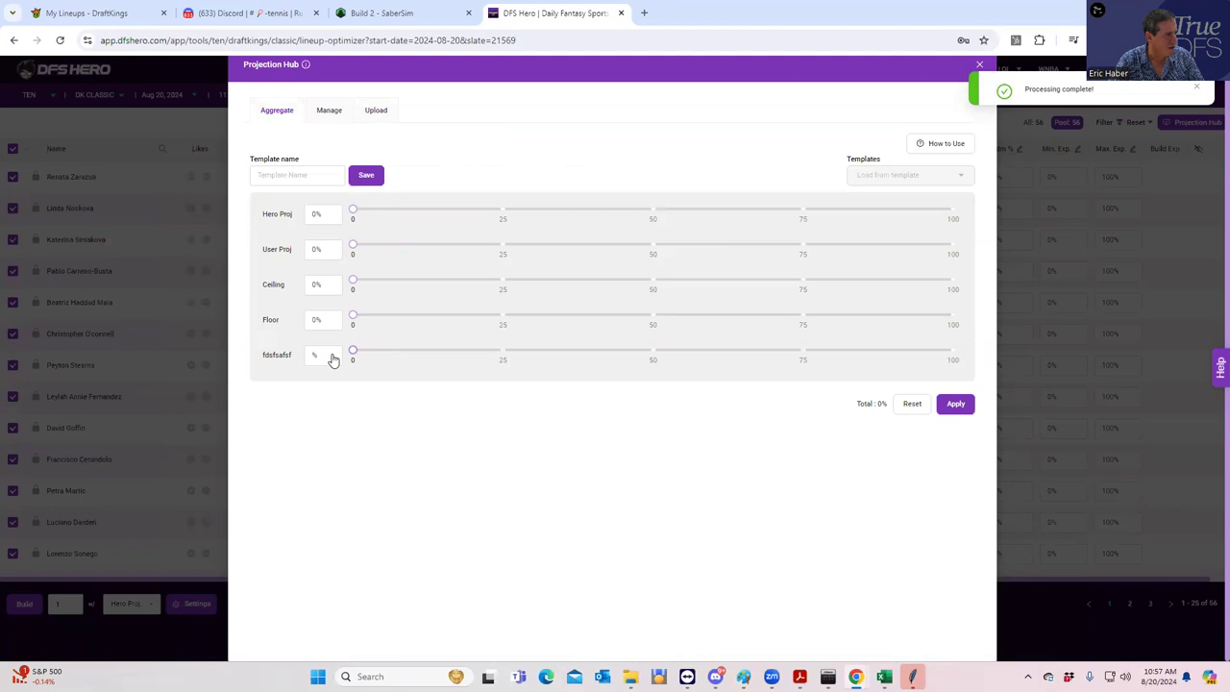
{"action": "left_click_drag", "start_coordinate": [444, 373], "coordinate": [953, 352]}
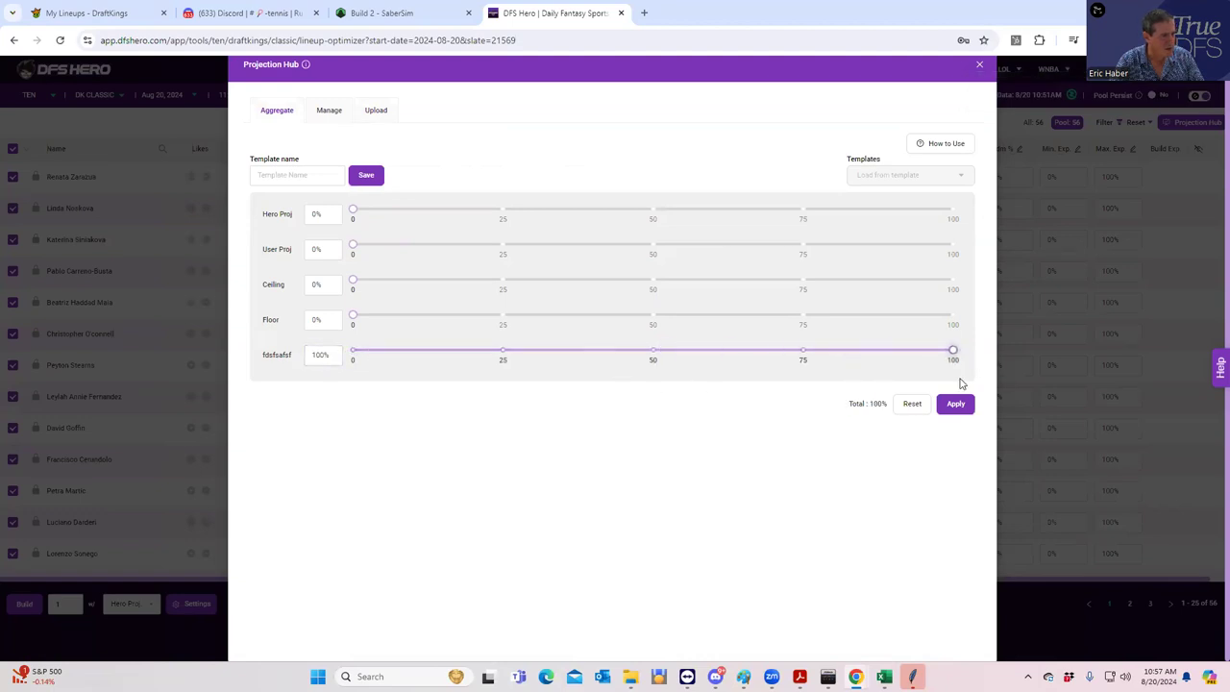
{"action": "left_click", "coordinate": [950, 404]}
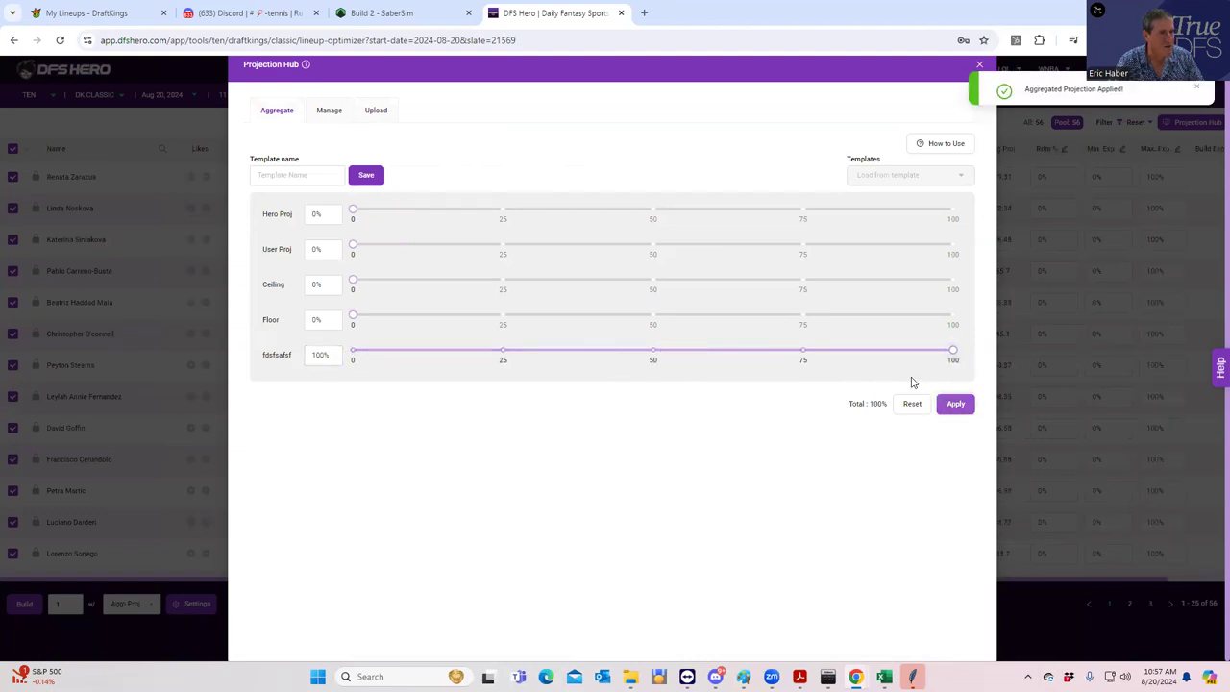
Apply the fdsfsafsf set's projection and ownership values to the player pool and close the Projection Hub
{"action": "left_click", "coordinate": [327, 111]}
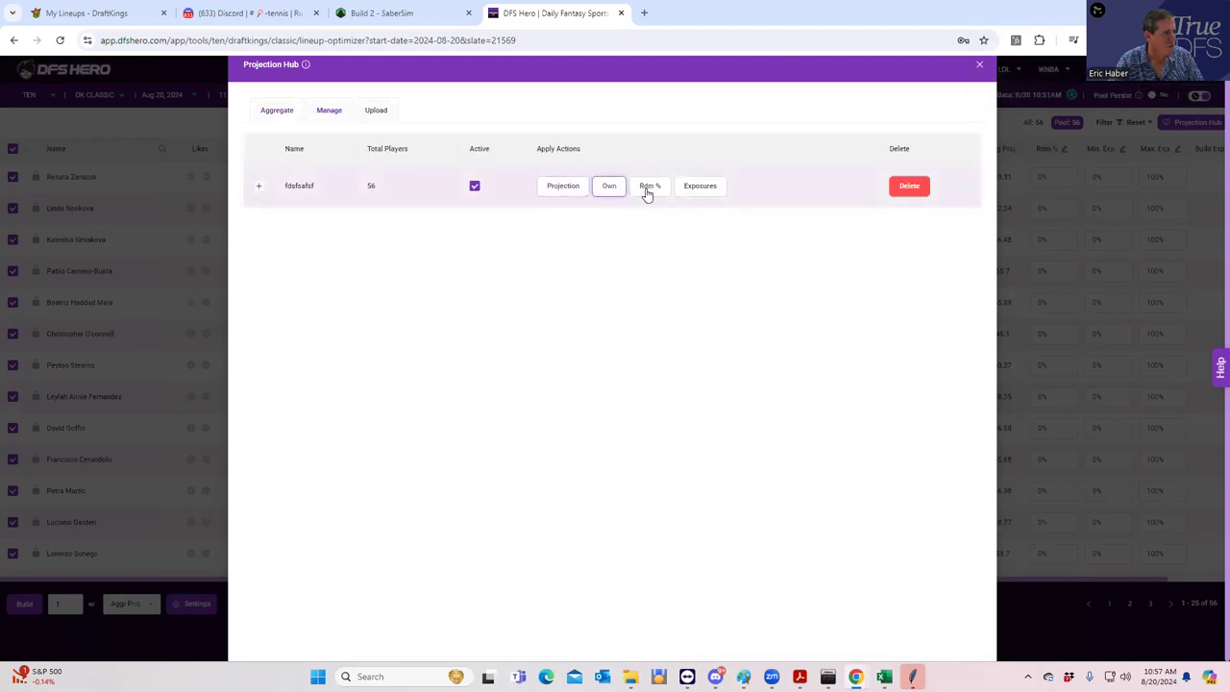
{"action": "left_click", "coordinate": [979, 83]}
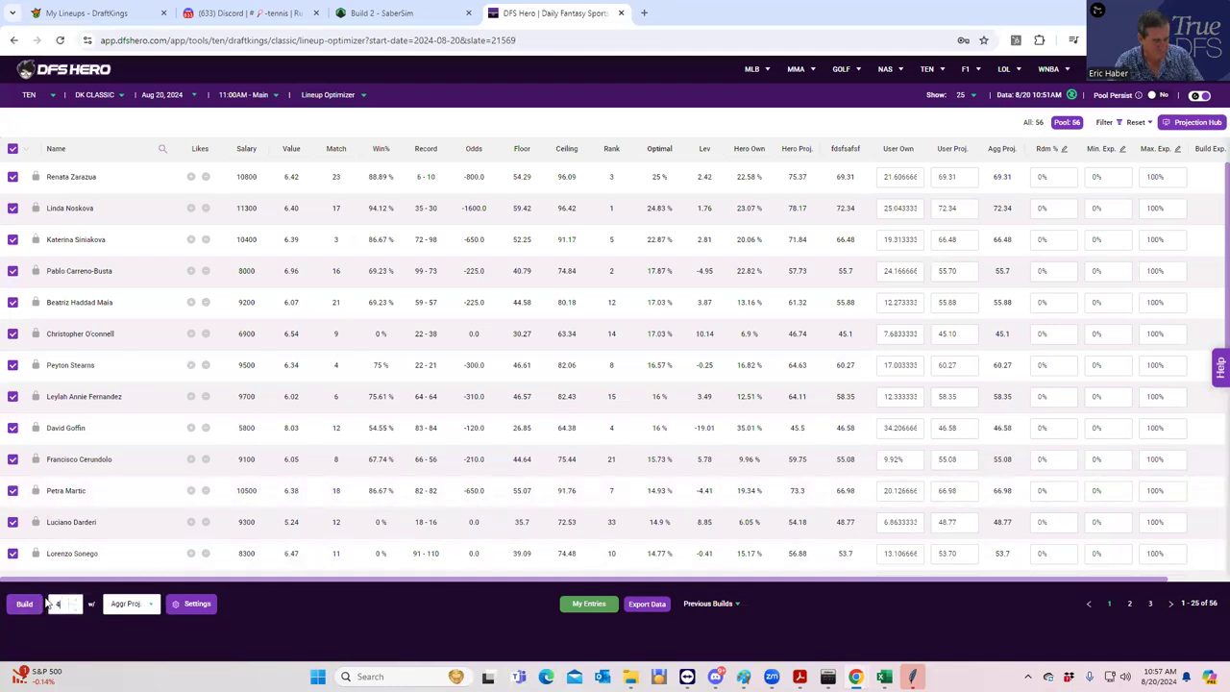
Build 40 lineups based on User Proj
{"action": "left_click", "coordinate": [115, 607]}
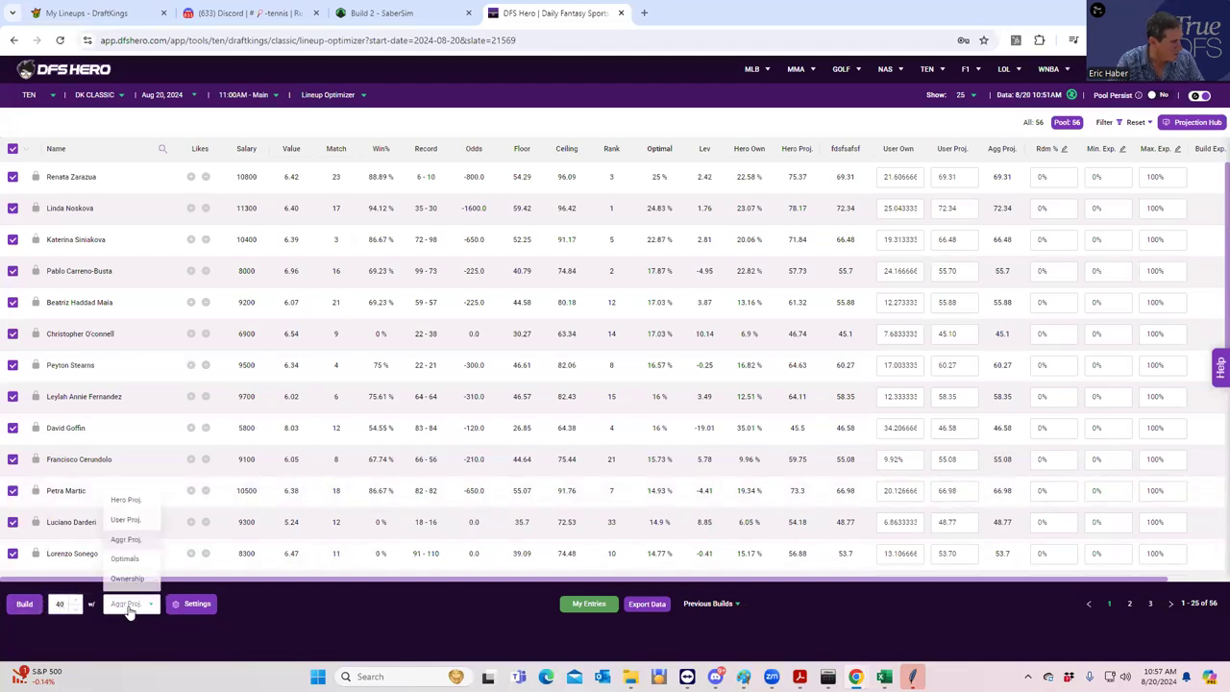
{"action": "left_click", "coordinate": [126, 518]}
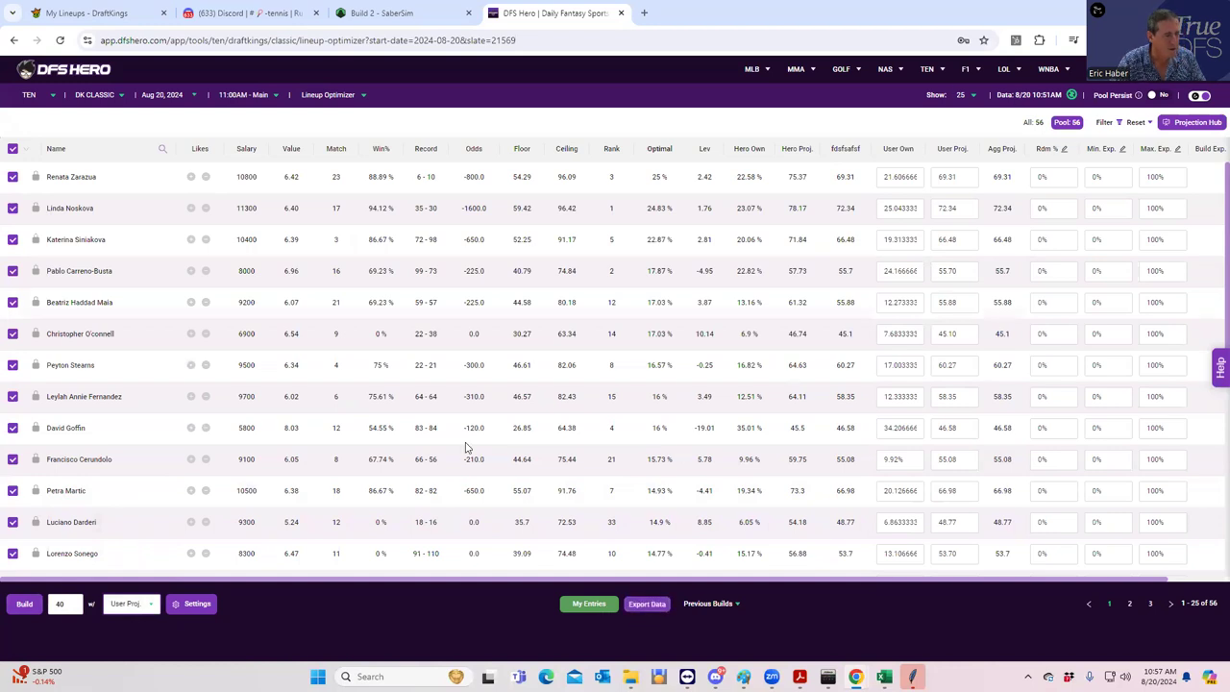
{"action": "left_click", "coordinate": [29, 604]}
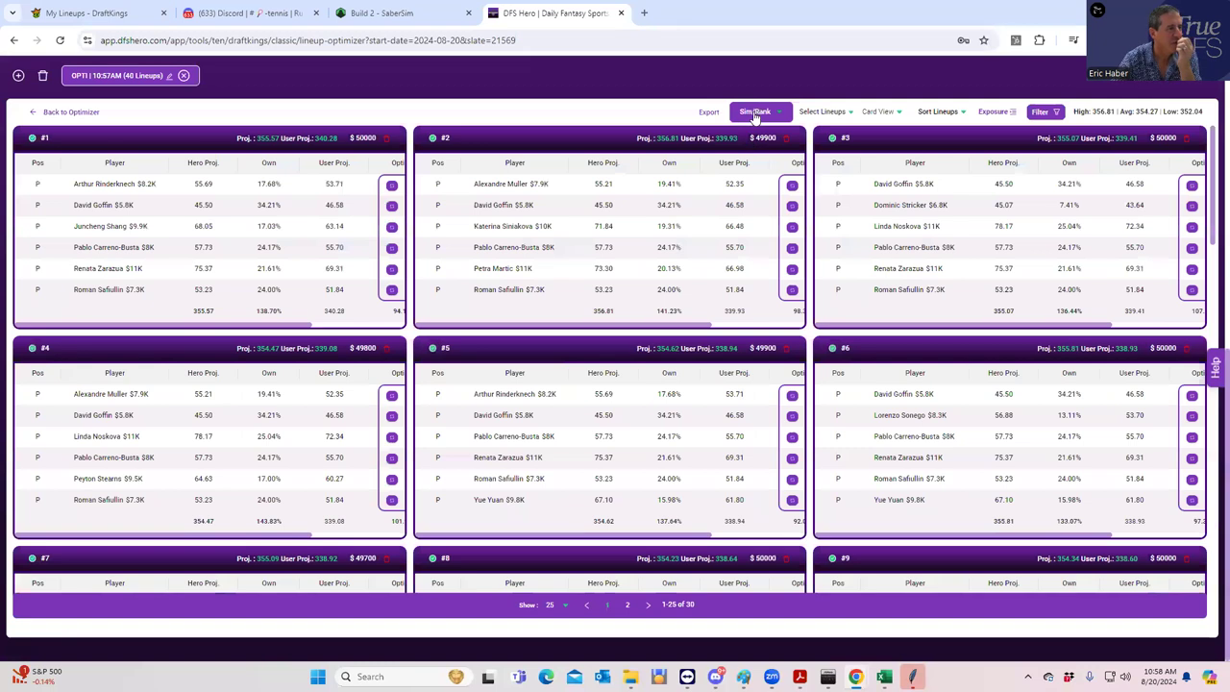
Send the 40 built lineups to the simulator and ranker in User Mode with custom settings
{"action": "left_click", "coordinate": [754, 112]}
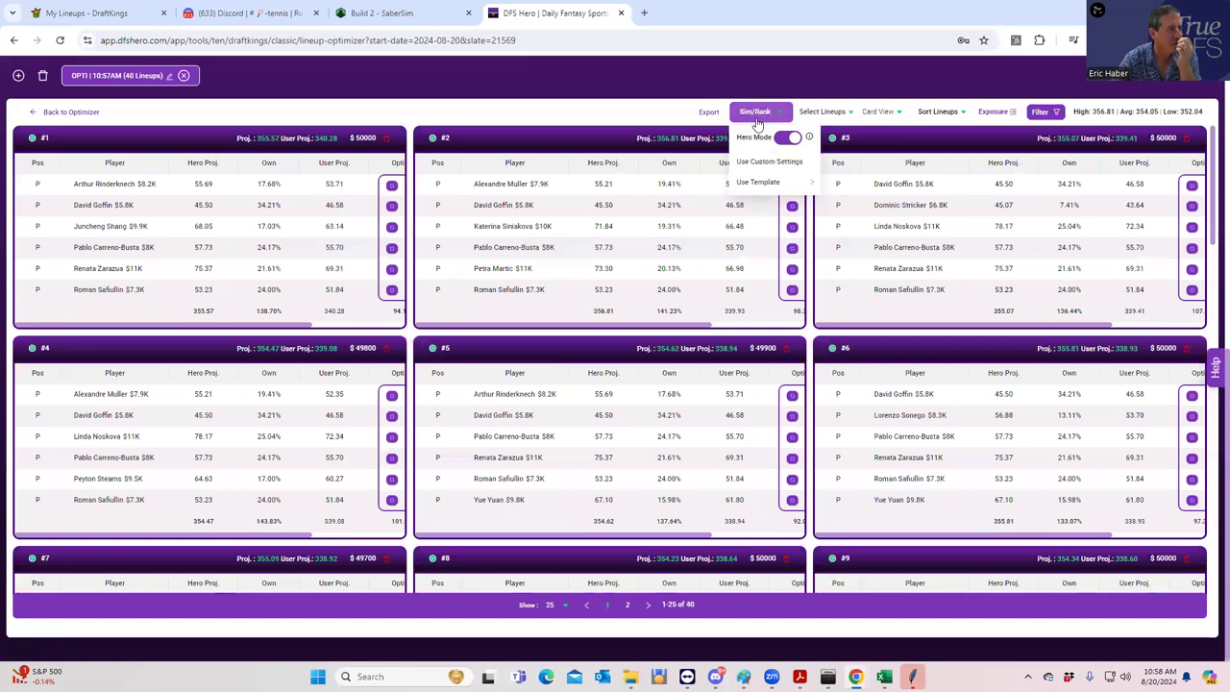
{"action": "left_click", "coordinate": [778, 140]}
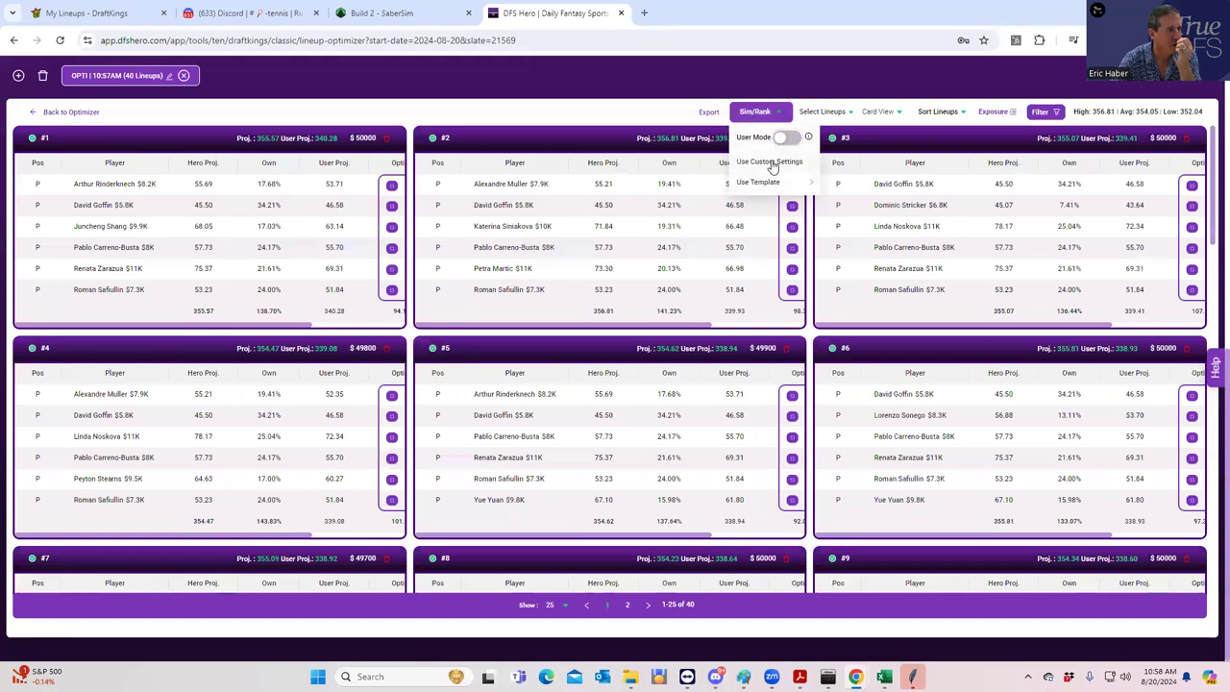
{"action": "left_click", "coordinate": [772, 162]}
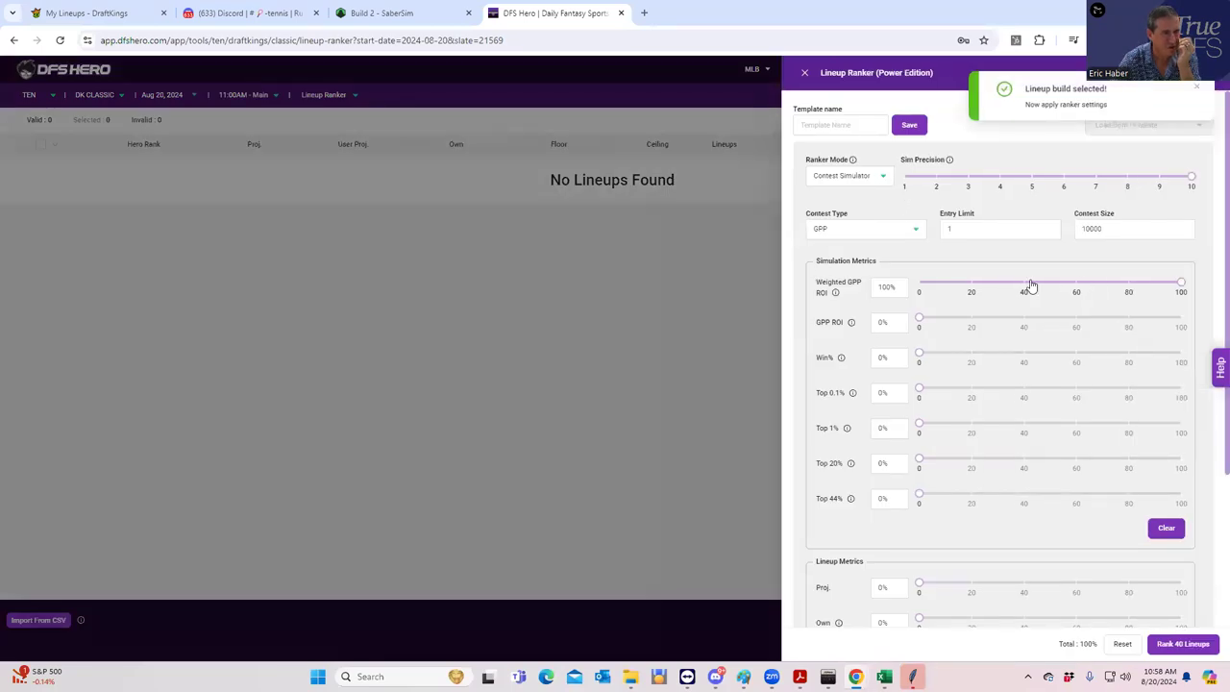
Set the Lineup Ranker's entry limit to 80 and its contest size to 2500
{"action": "left_click_drag", "start_coordinate": [1005, 229], "coordinate": [934, 241]}
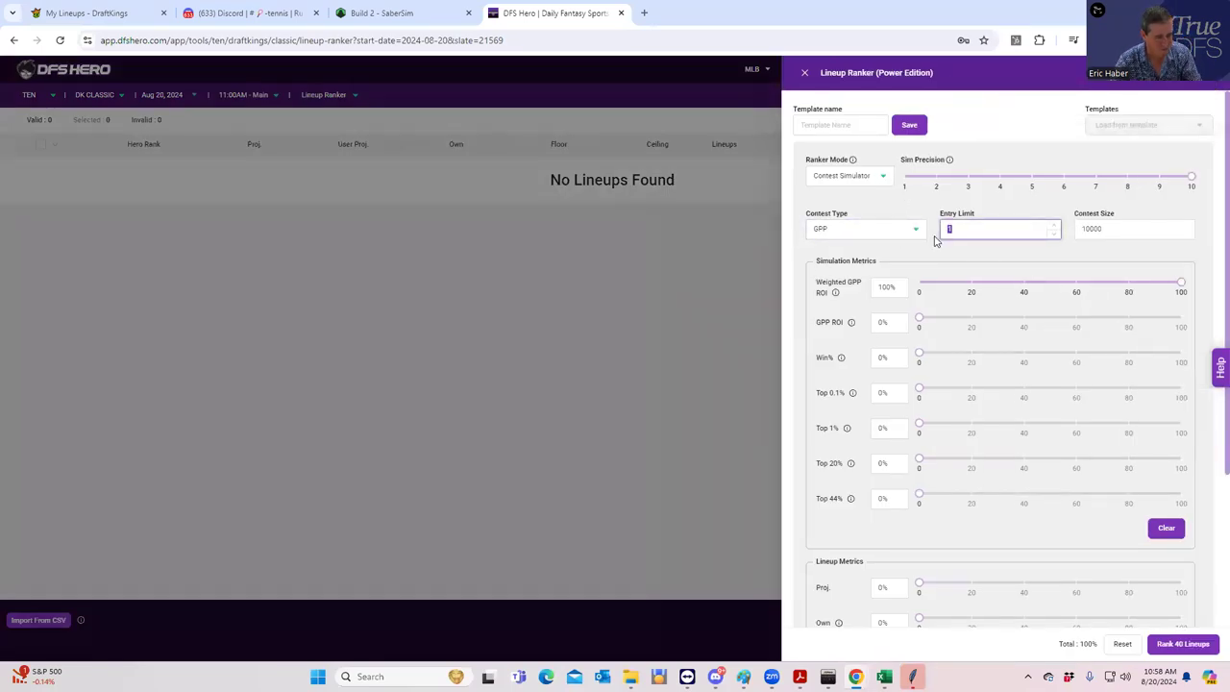
{"action": "type", "text": "80"}
{"action": "left_click_drag", "start_coordinate": [1096, 228], "coordinate": [1065, 236]}
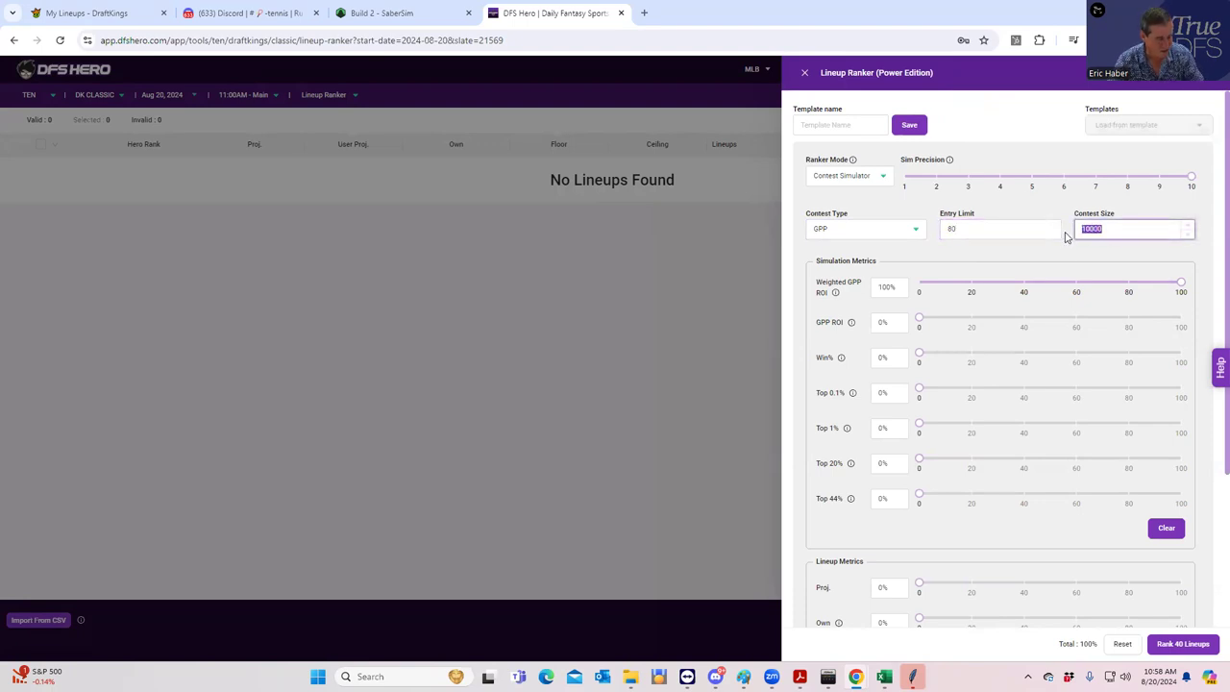
{"action": "type", "text": "1000"}
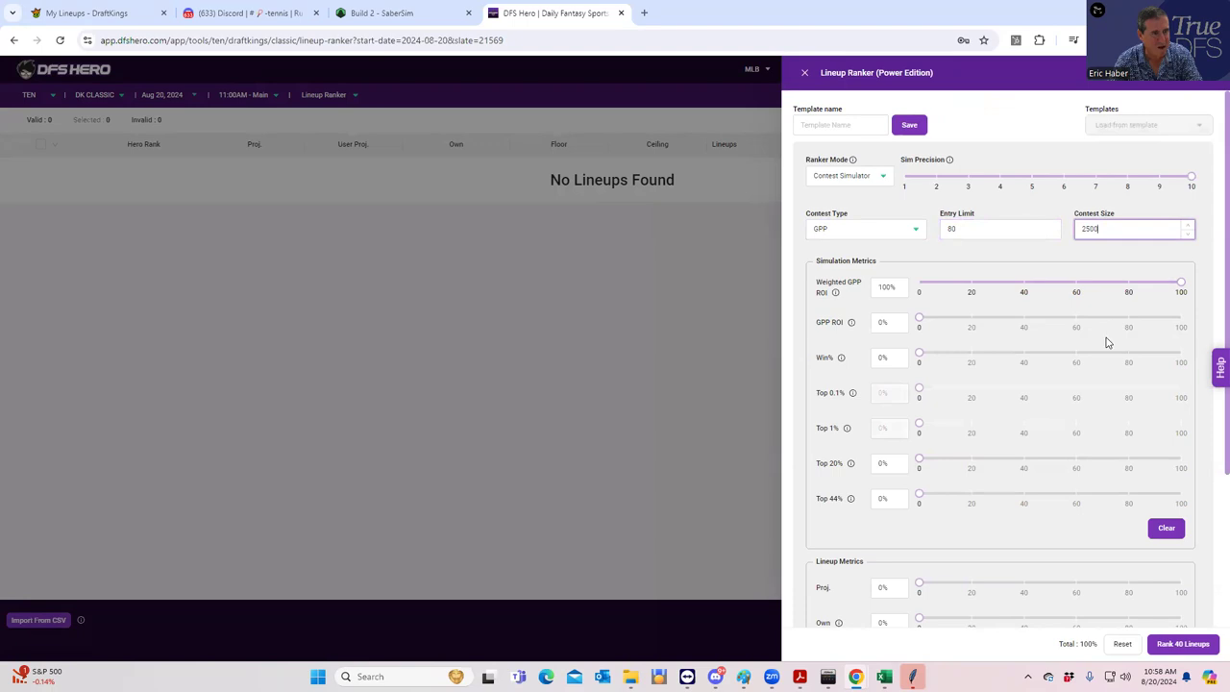
{"action": "scroll", "coordinate": [1104, 467], "scroll_direction": "down", "scroll_amount": 2}
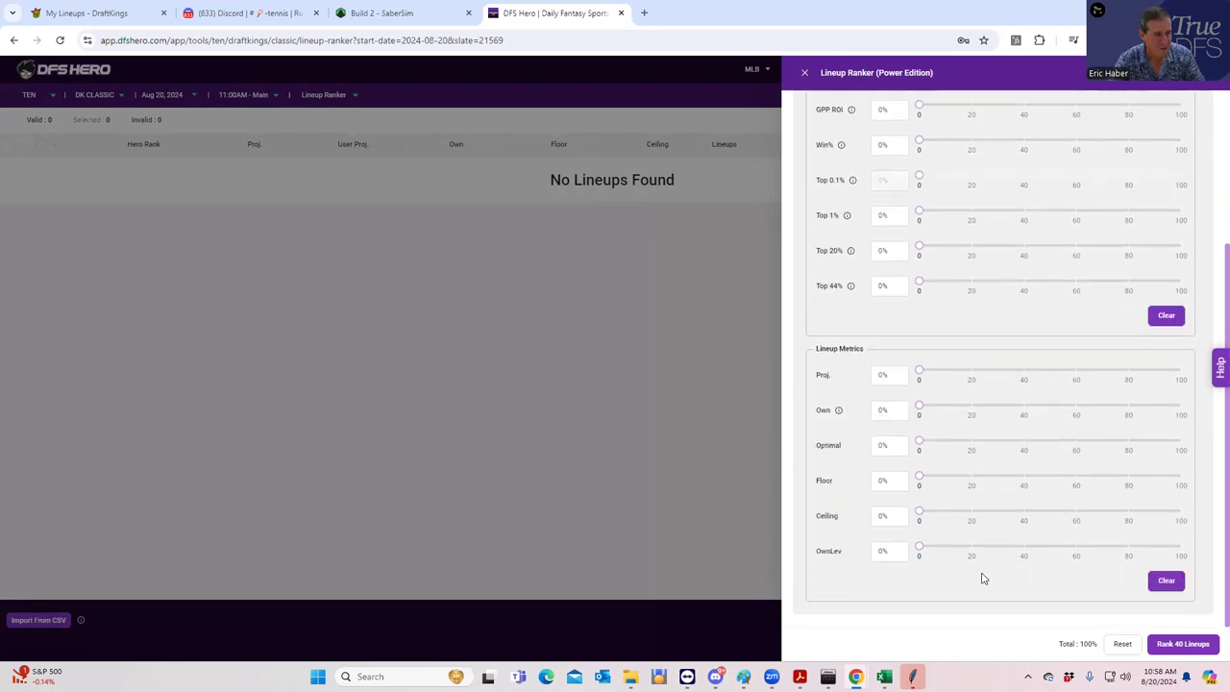
Rank the 40 lineups, then export the ranked lineups to CSV and open the exported file
{"action": "left_click", "coordinate": [1189, 651]}
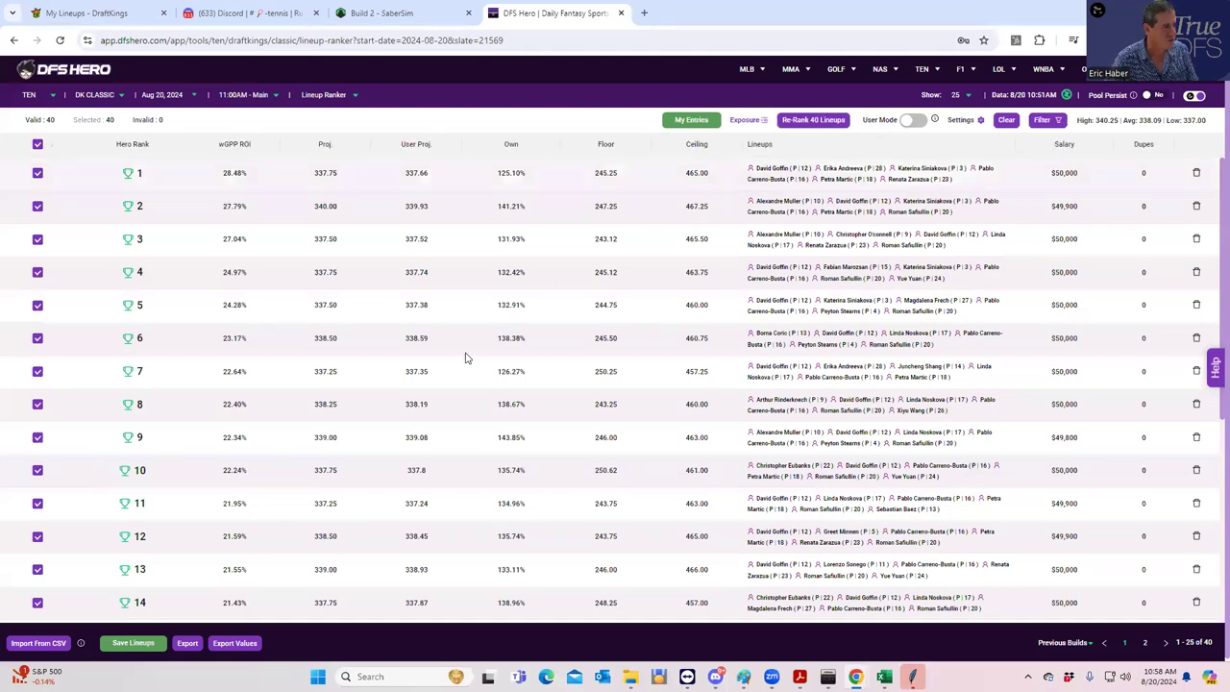
{"action": "left_click", "coordinate": [188, 643]}
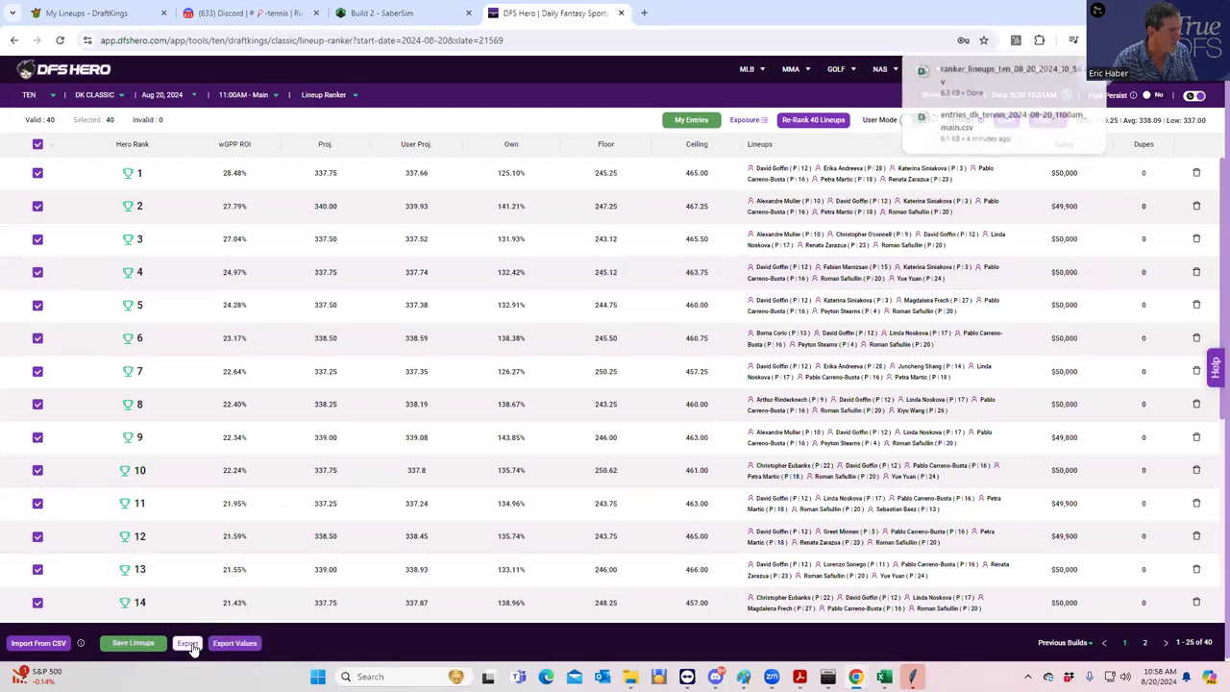
{"action": "left_click", "coordinate": [974, 85]}
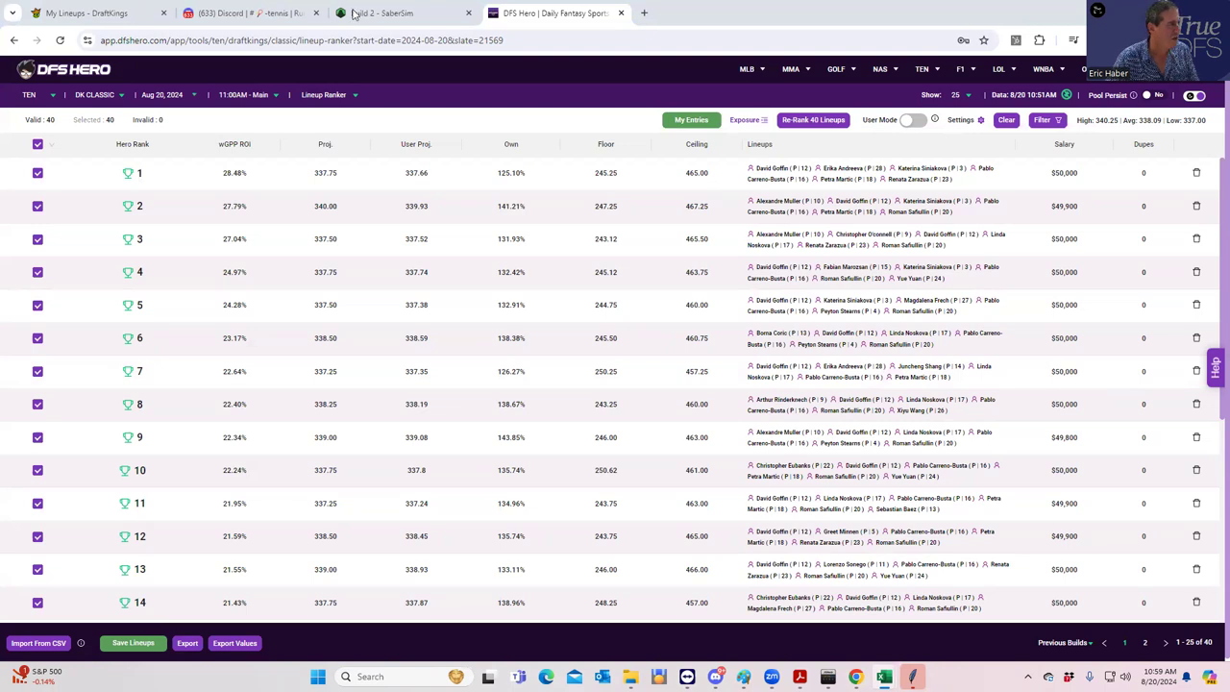
Switch to DraftKings and download the TEN Single Match entries file for the 08/20 11:00 am start
{"action": "key", "text": "ctrl+1"}
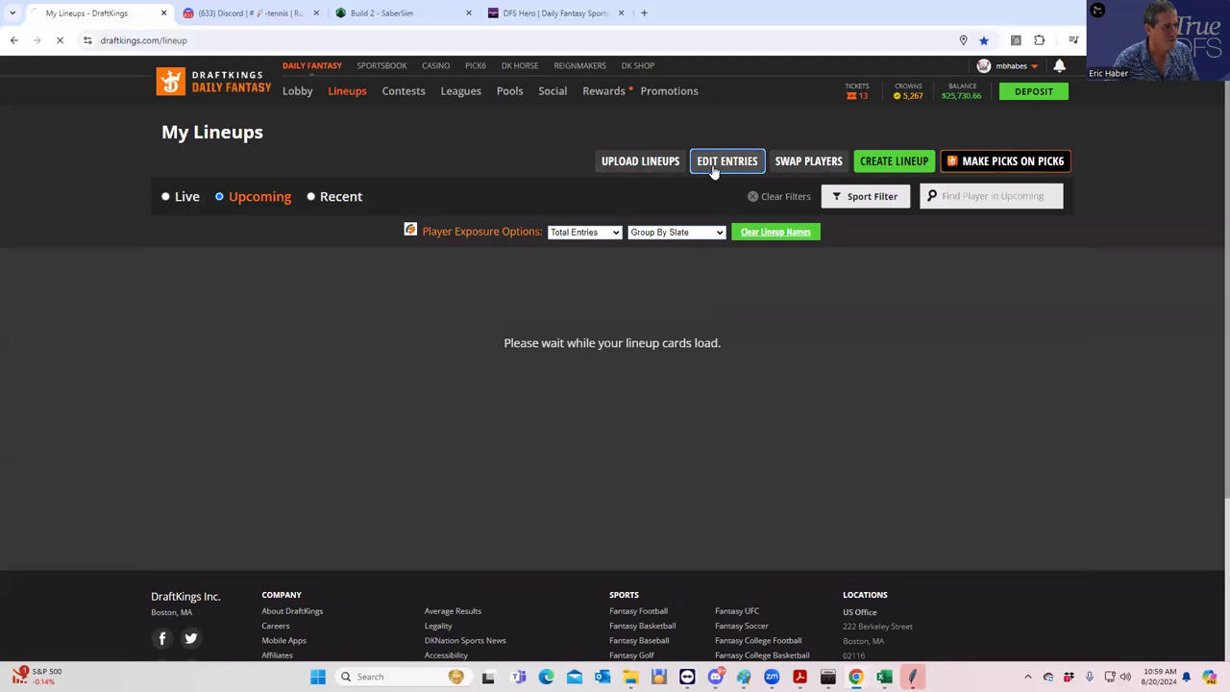
{"action": "left_click", "coordinate": [713, 165]}
{"action": "left_click", "coordinate": [347, 311]}
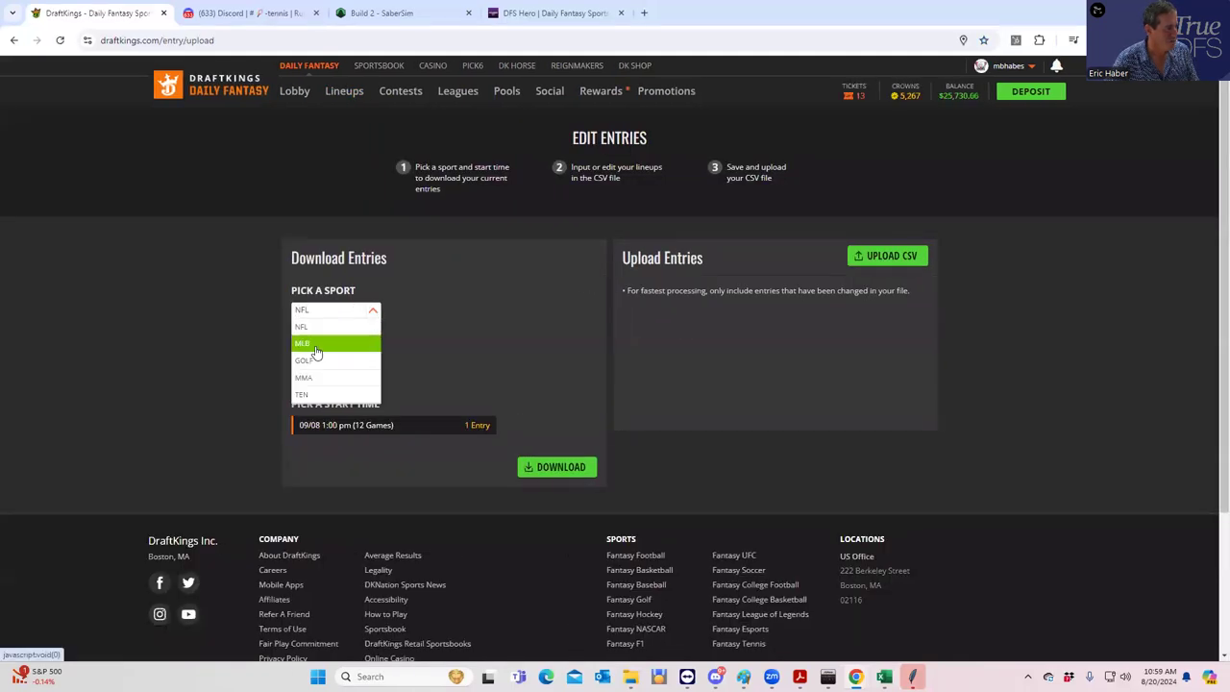
{"action": "left_click", "coordinate": [318, 394]}
{"action": "left_click", "coordinate": [530, 469]}
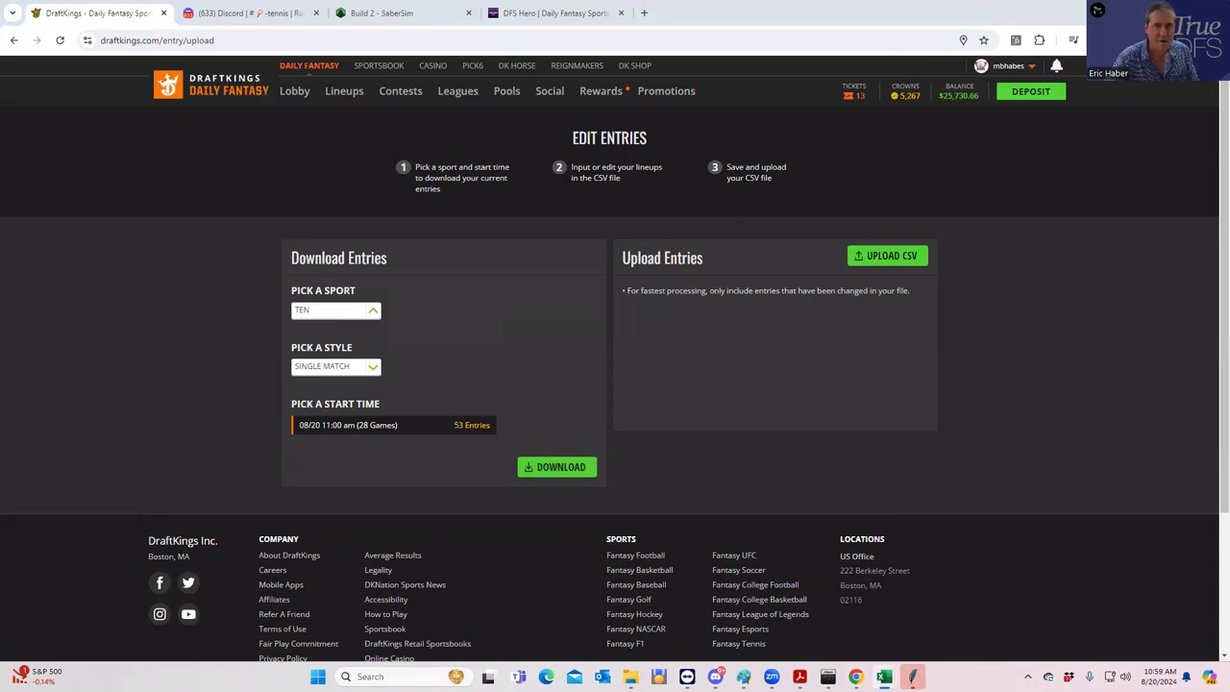
Upload the DKEntries - 2024-08-20T105918.185 CSV from the Downloads folder as the edited entries
{"action": "left_click", "coordinate": [855, 256]}
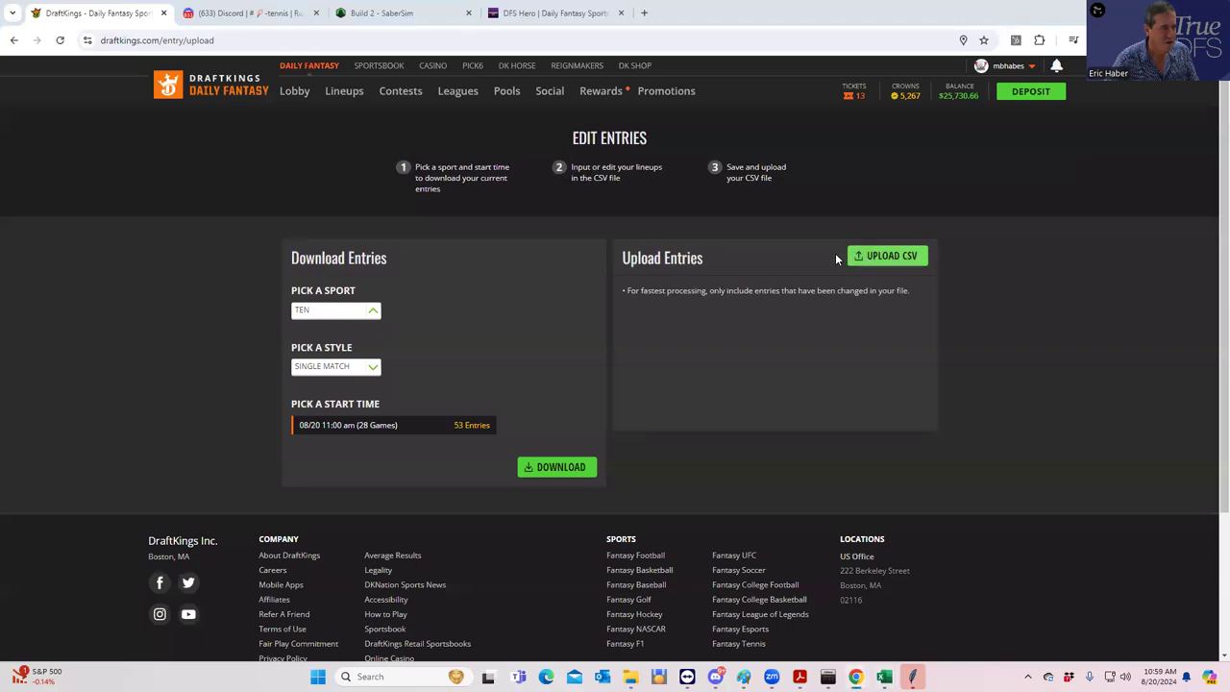
{"action": "left_click", "coordinate": [64, 197]}
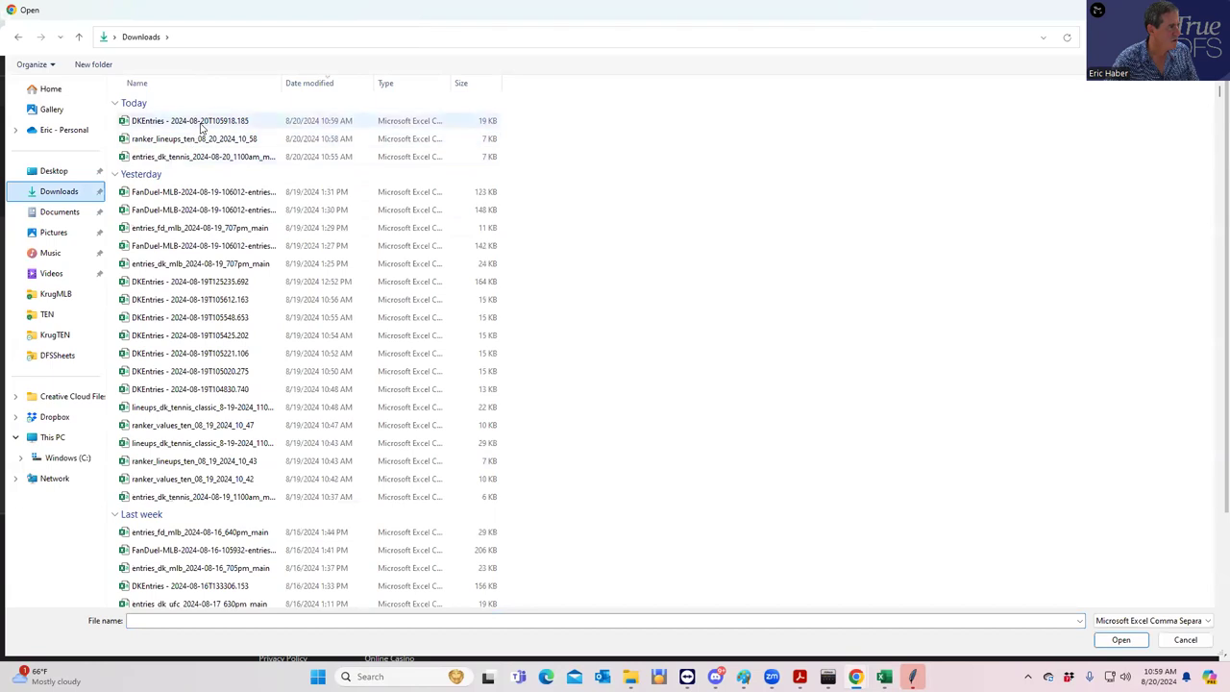
{"action": "left_click", "coordinate": [240, 122]}
{"action": "left_click", "coordinate": [1119, 643]}
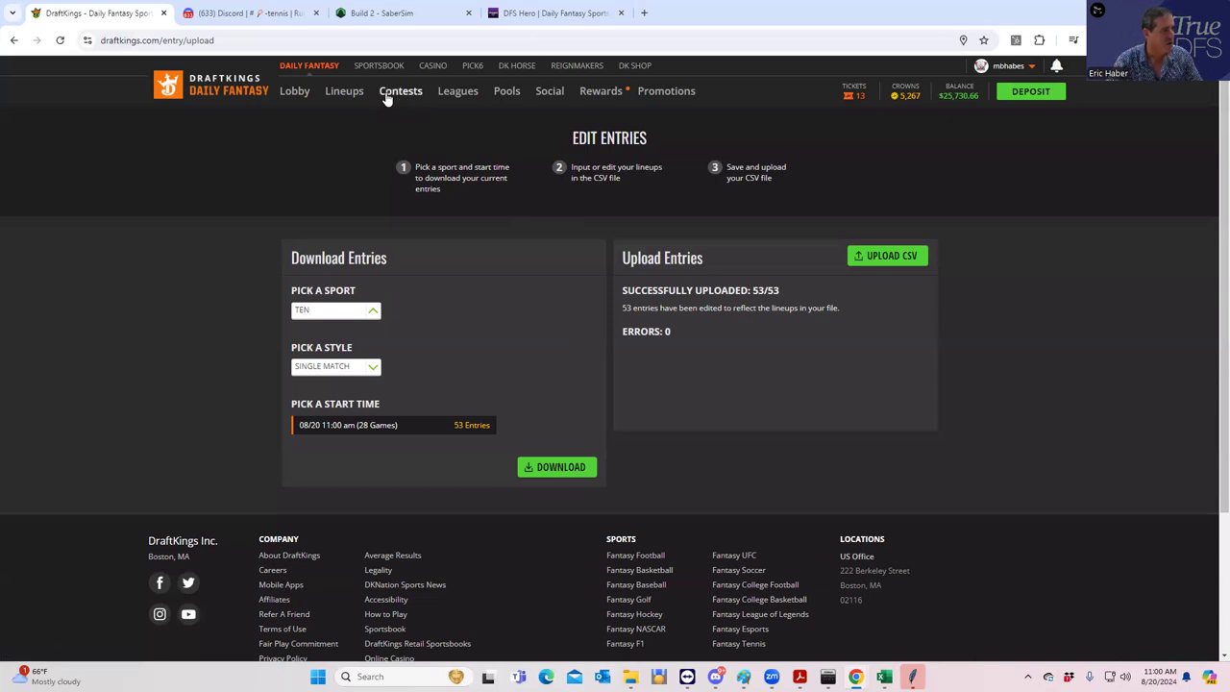
Open a live TEN $35K Line Painter contest entry and export the contest's lineups to CSV
{"action": "left_click", "coordinate": [348, 92]}
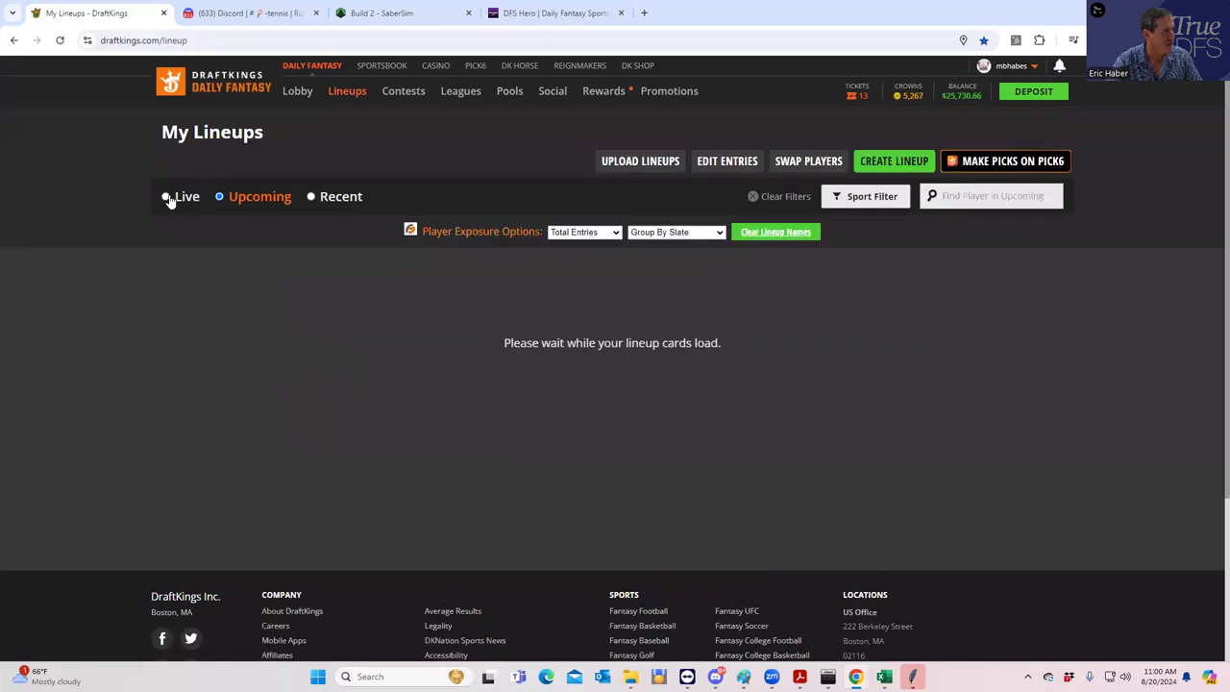
{"action": "left_click", "coordinate": [169, 198]}
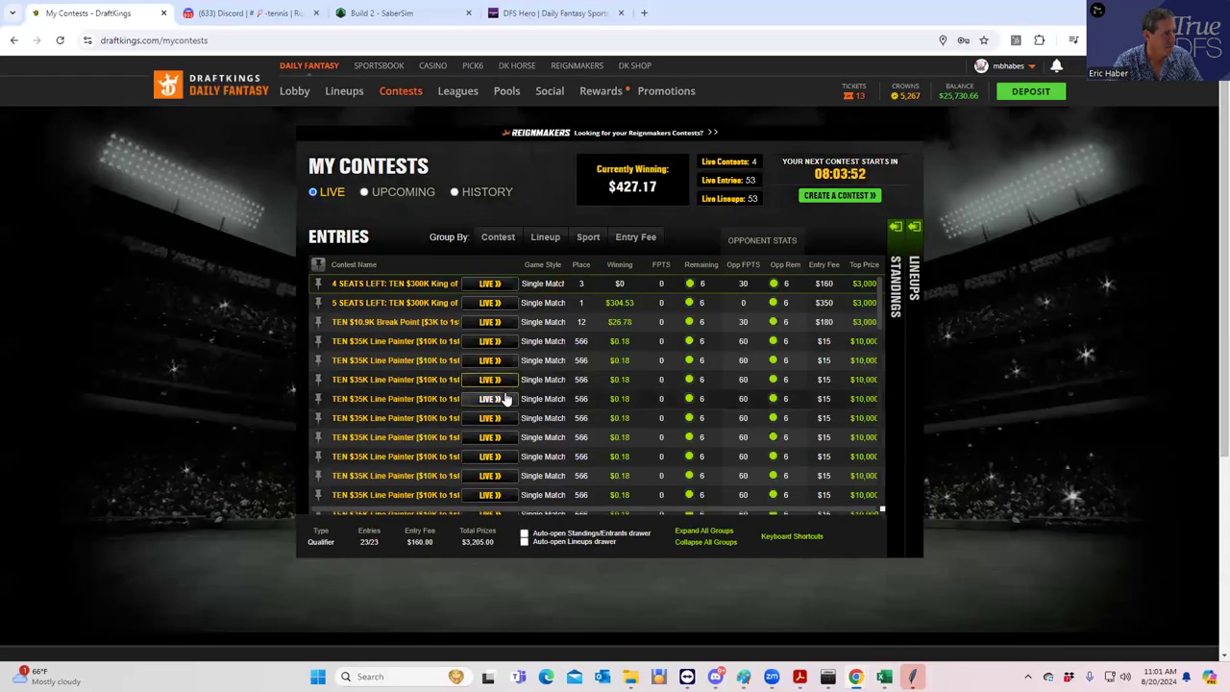
{"action": "left_click", "coordinate": [500, 399]}
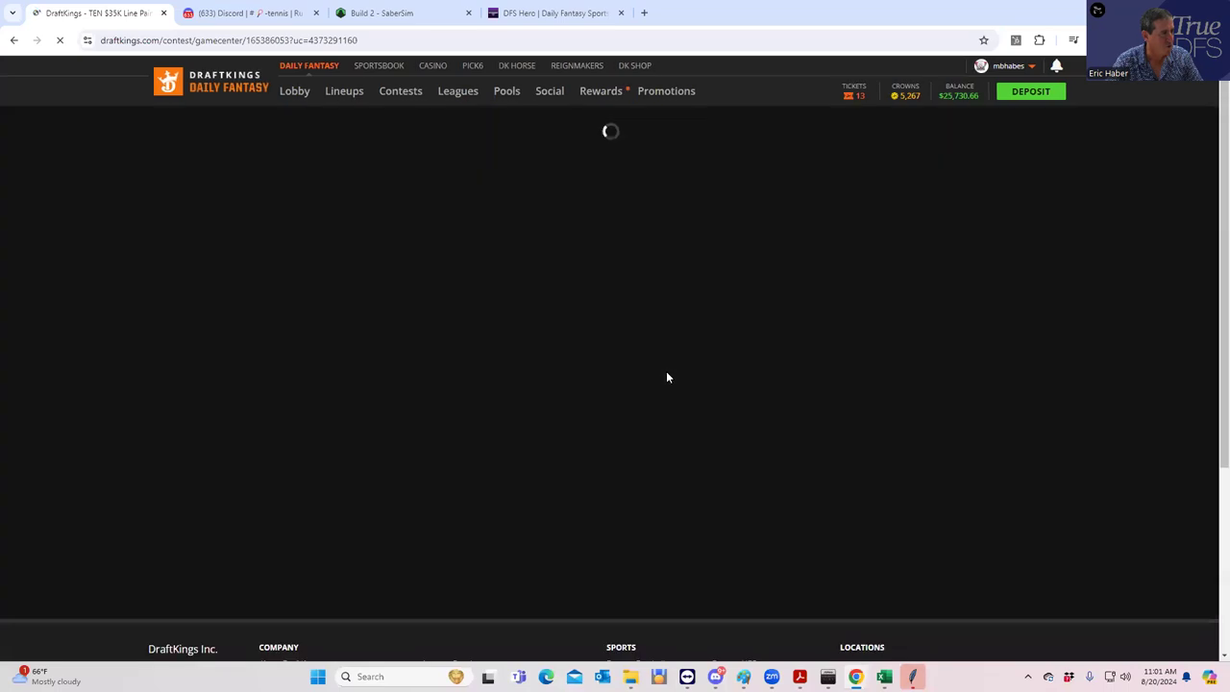
{"action": "scroll", "coordinate": [406, 486], "scroll_direction": "down", "scroll_amount": 3}
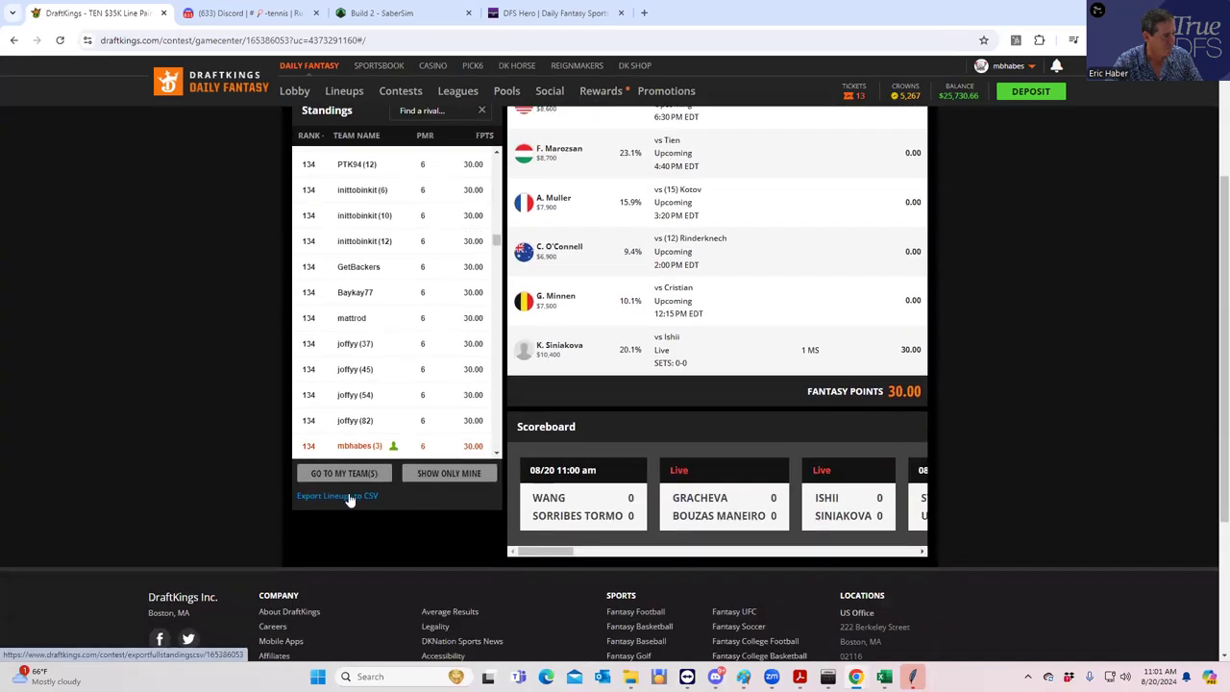
{"action": "left_click", "coordinate": [350, 499]}
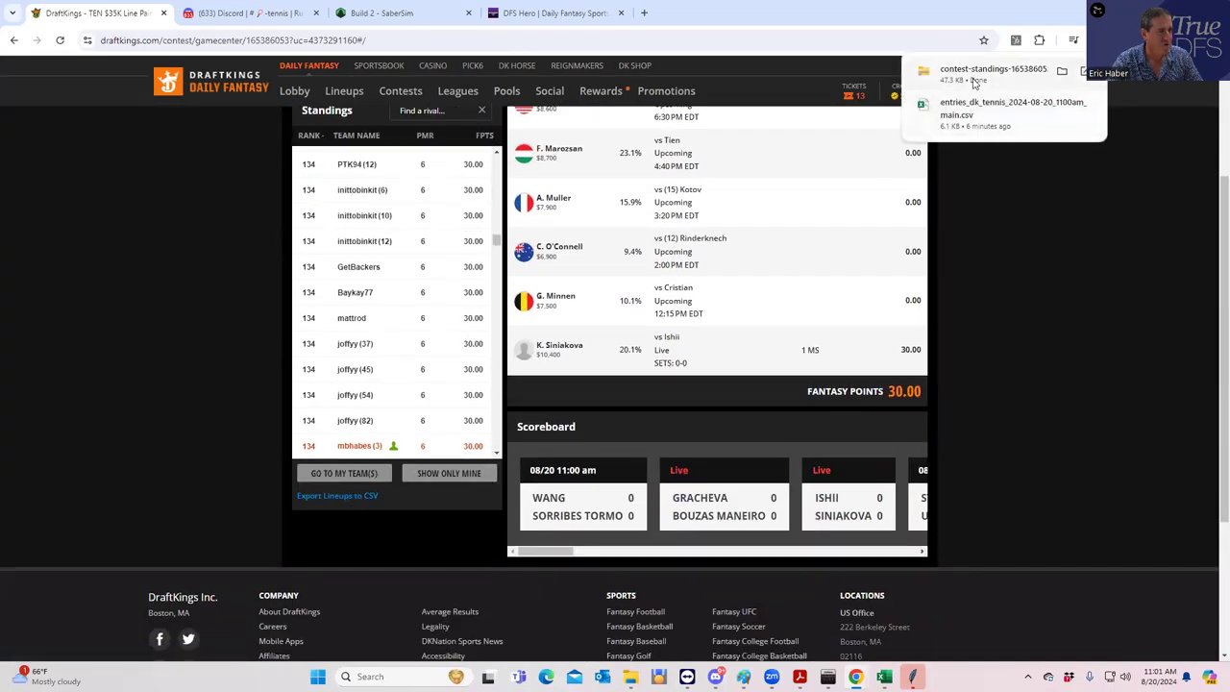
Open the exported contest standings in Excel and save them as OwnershipTracking in the TrueDFS TEN folder, replacing the existing CSV
{"action": "left_click", "coordinate": [974, 83]}
{"action": "double_click", "coordinate": [504, 304]}
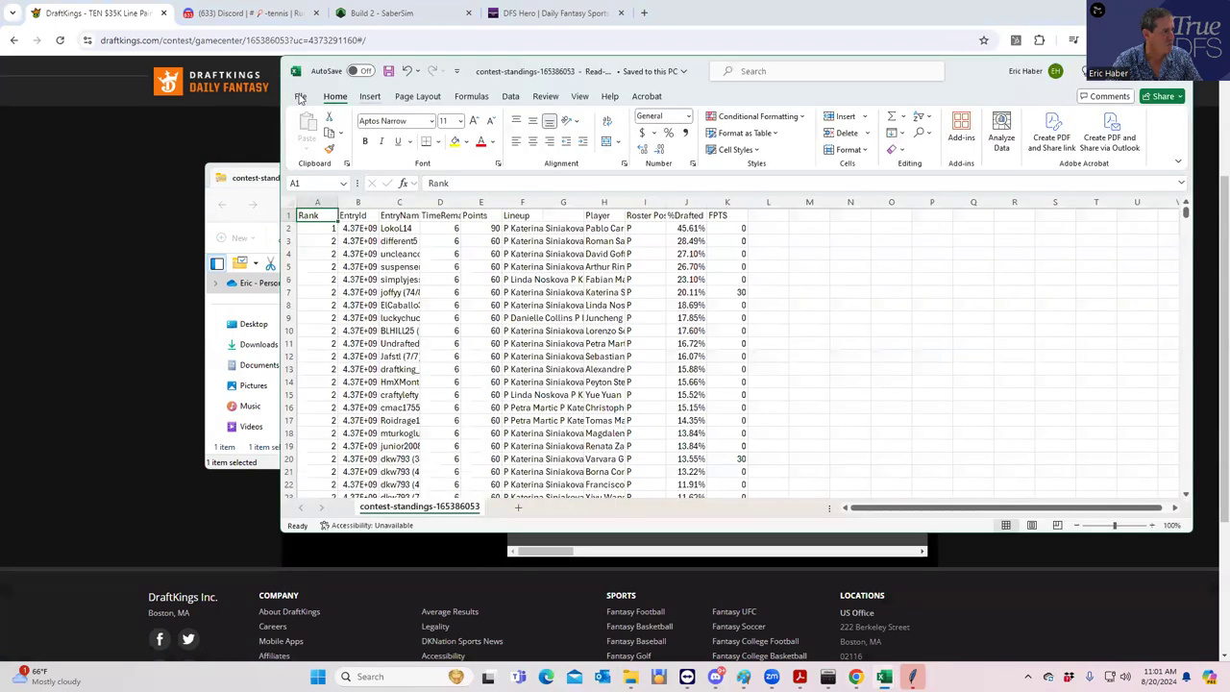
{"action": "left_click", "coordinate": [300, 96]}
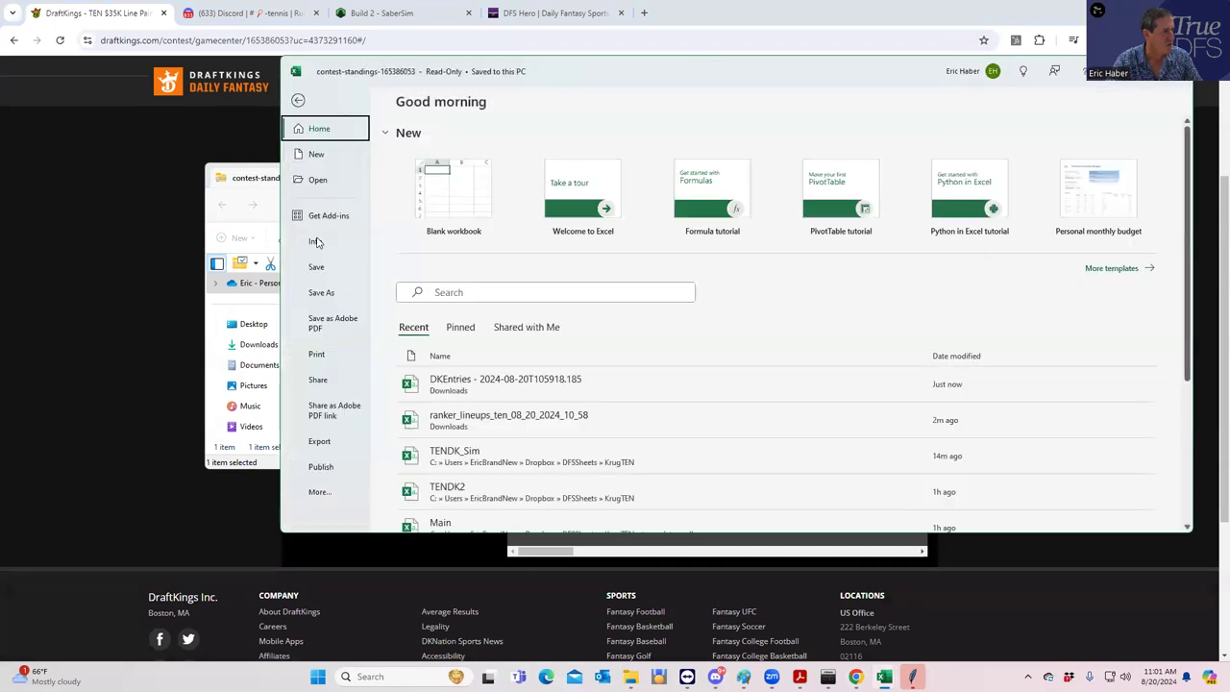
{"action": "left_click", "coordinate": [330, 298]}
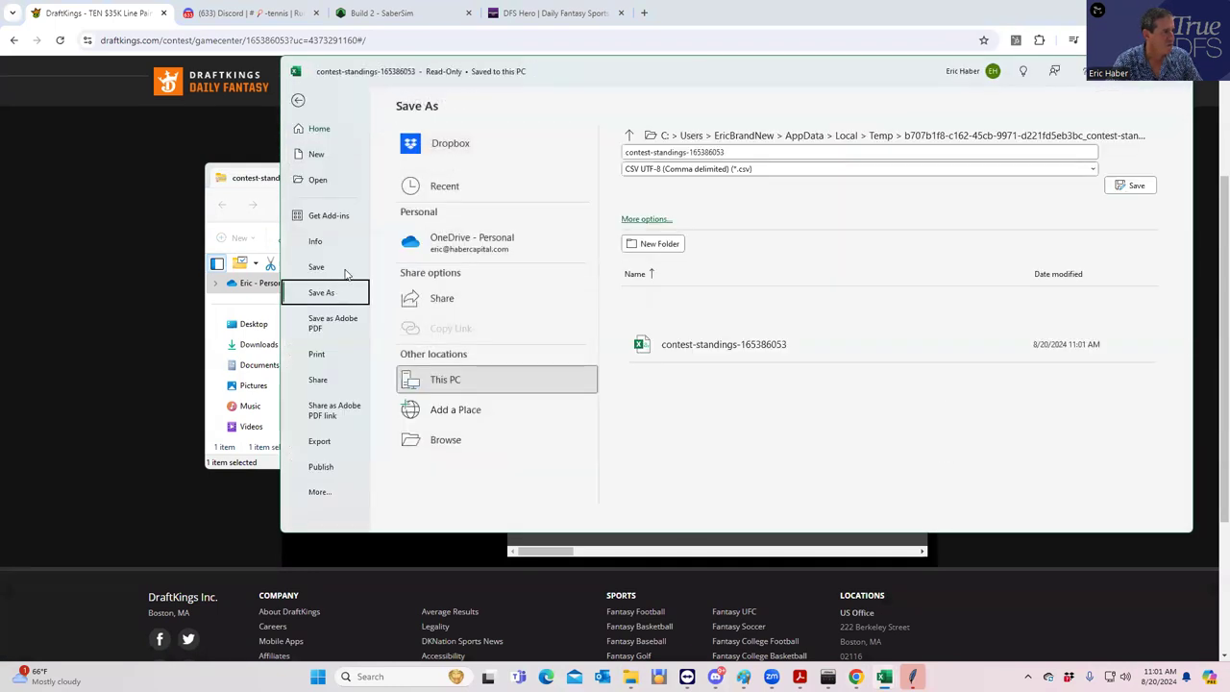
{"action": "left_click", "coordinate": [429, 196]}
{"action": "scroll", "coordinate": [705, 252], "scroll_direction": "down", "scroll_amount": 2}
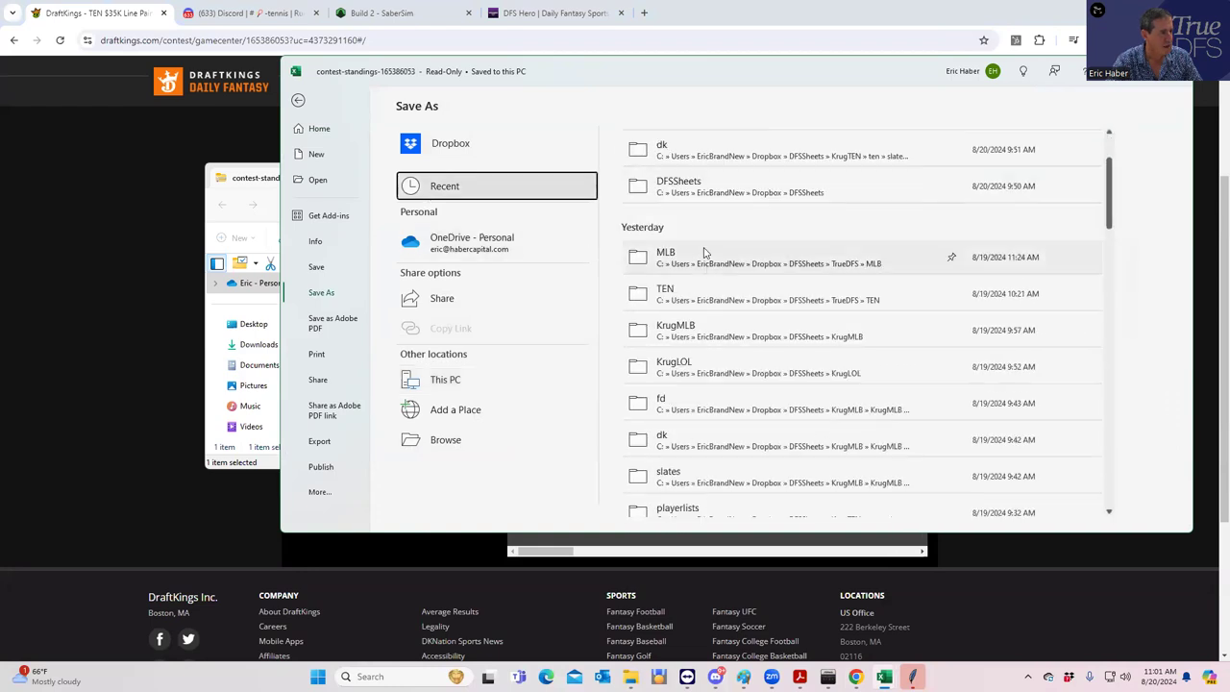
{"action": "left_click", "coordinate": [706, 310]}
{"action": "left_click", "coordinate": [701, 381]}
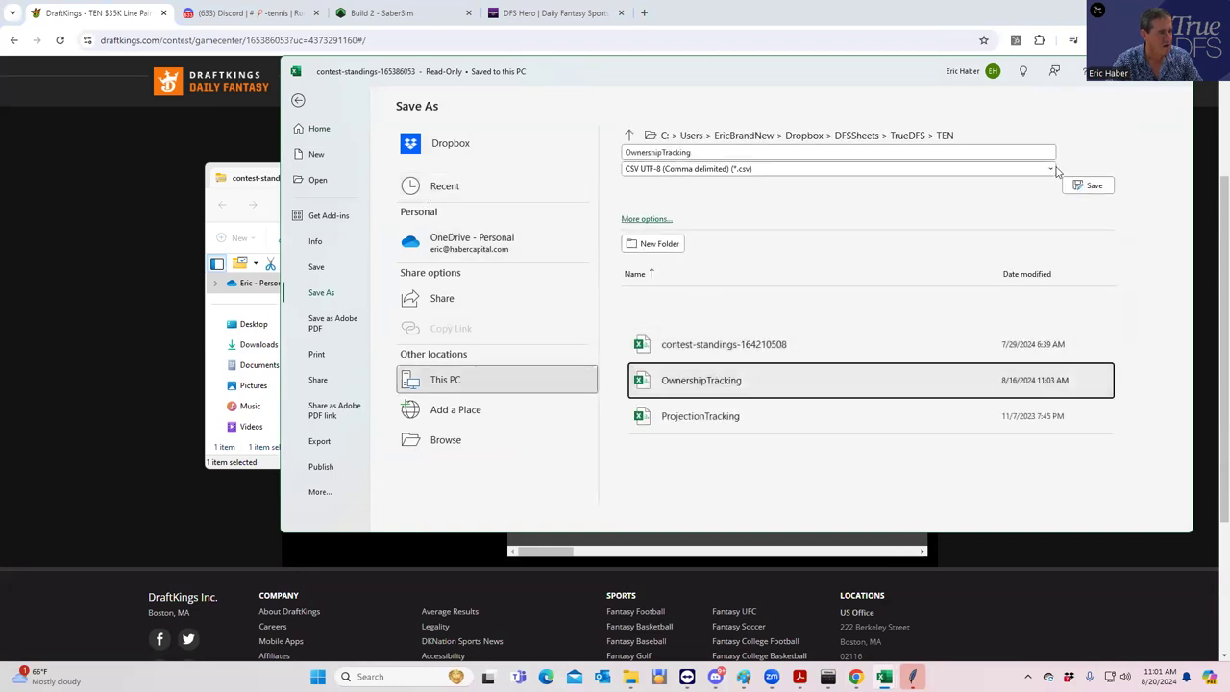
{"action": "left_click", "coordinate": [1089, 189]}
{"action": "left_click", "coordinate": [642, 384]}
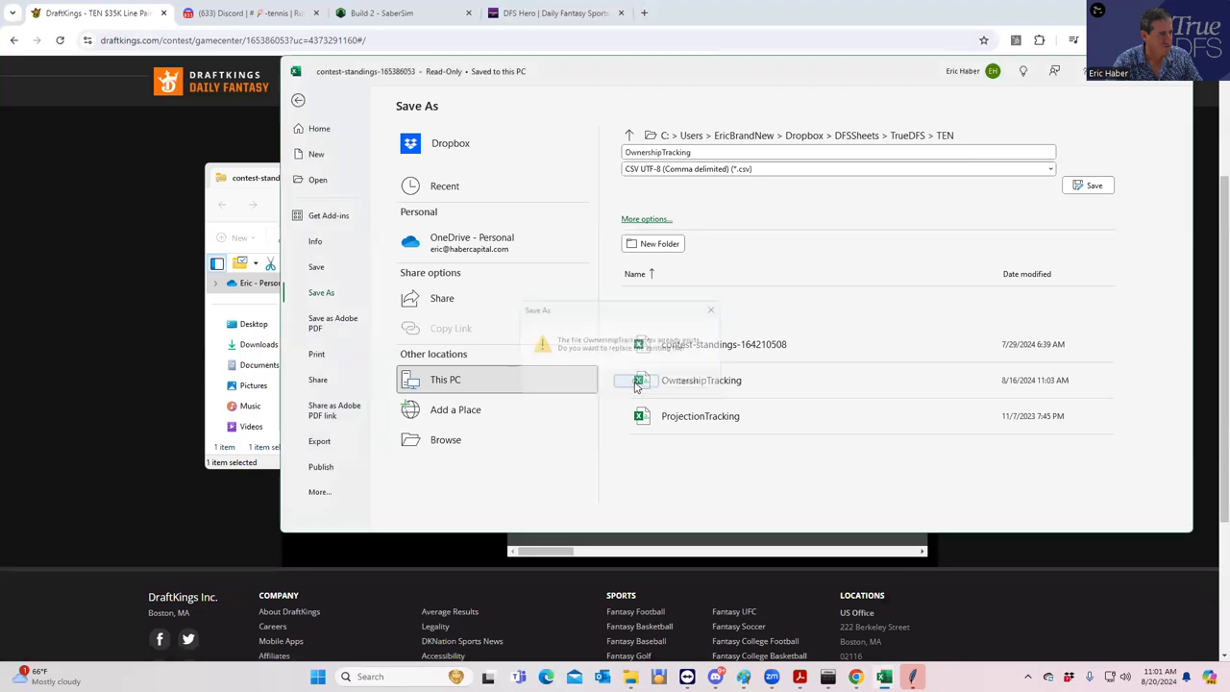
Open the Ownership Tracking V5 workbook from the Dropbox DFSSheets folder
{"action": "mouse_move", "coordinate": [634, 673]}
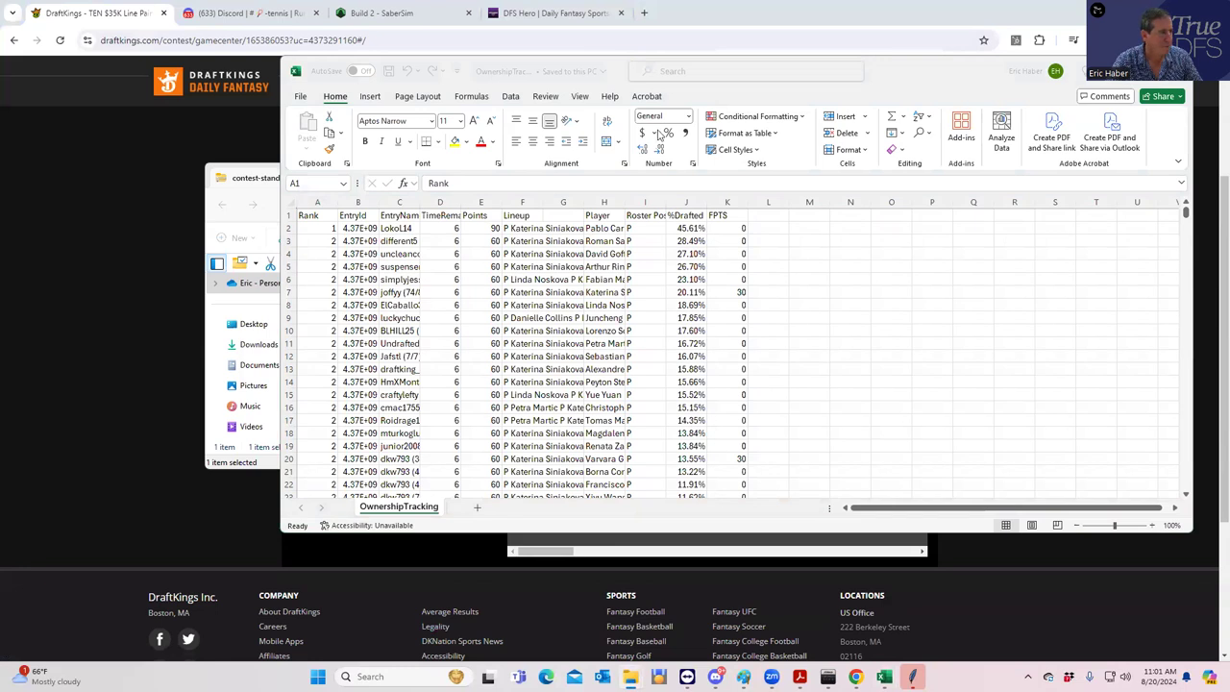
{"action": "key", "text": "alt+Tab"}
{"action": "scroll", "coordinate": [697, 416], "scroll_direction": "down", "scroll_amount": 3}
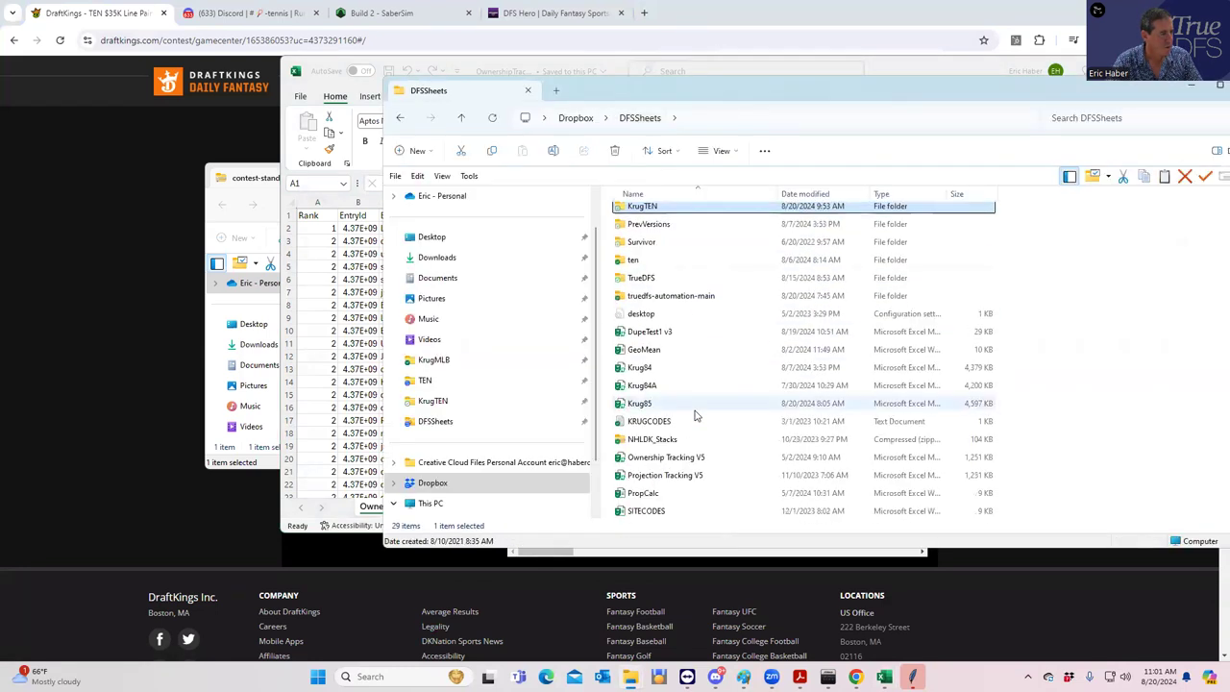
{"action": "left_click", "coordinate": [706, 458]}
{"action": "double_click", "coordinate": [707, 459]}
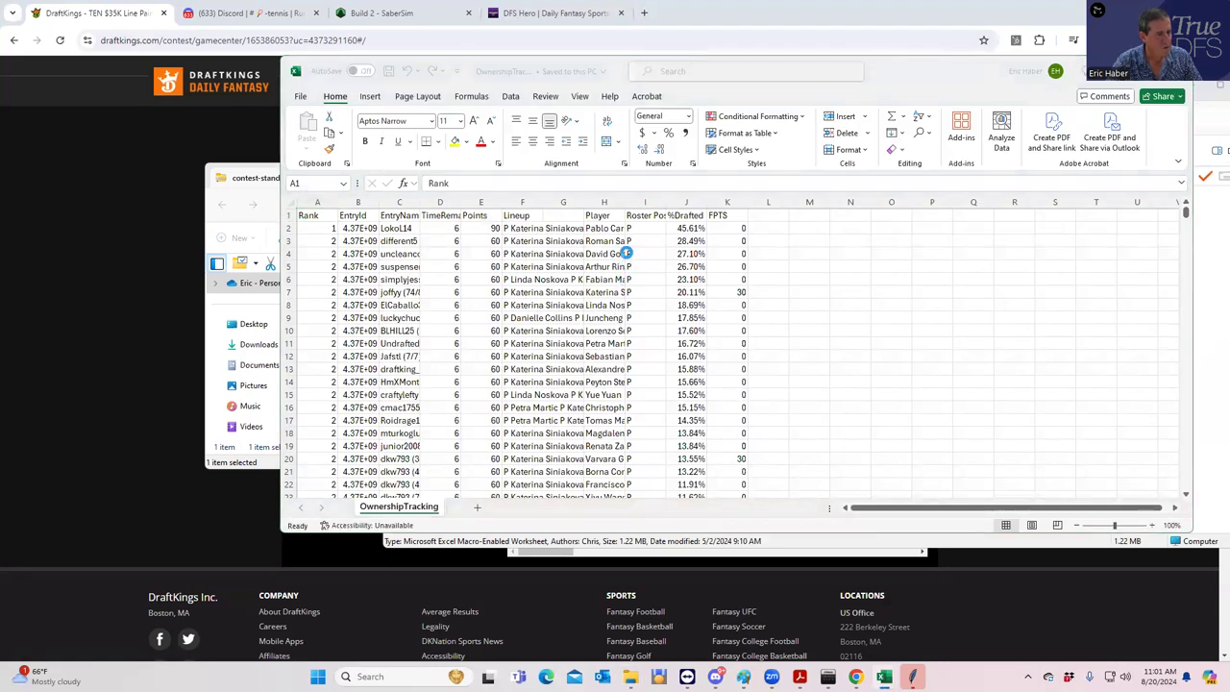
Set the sport to TEN on the Launch sheet and run the ownership tracking macro
{"action": "left_click", "coordinate": [389, 522]}
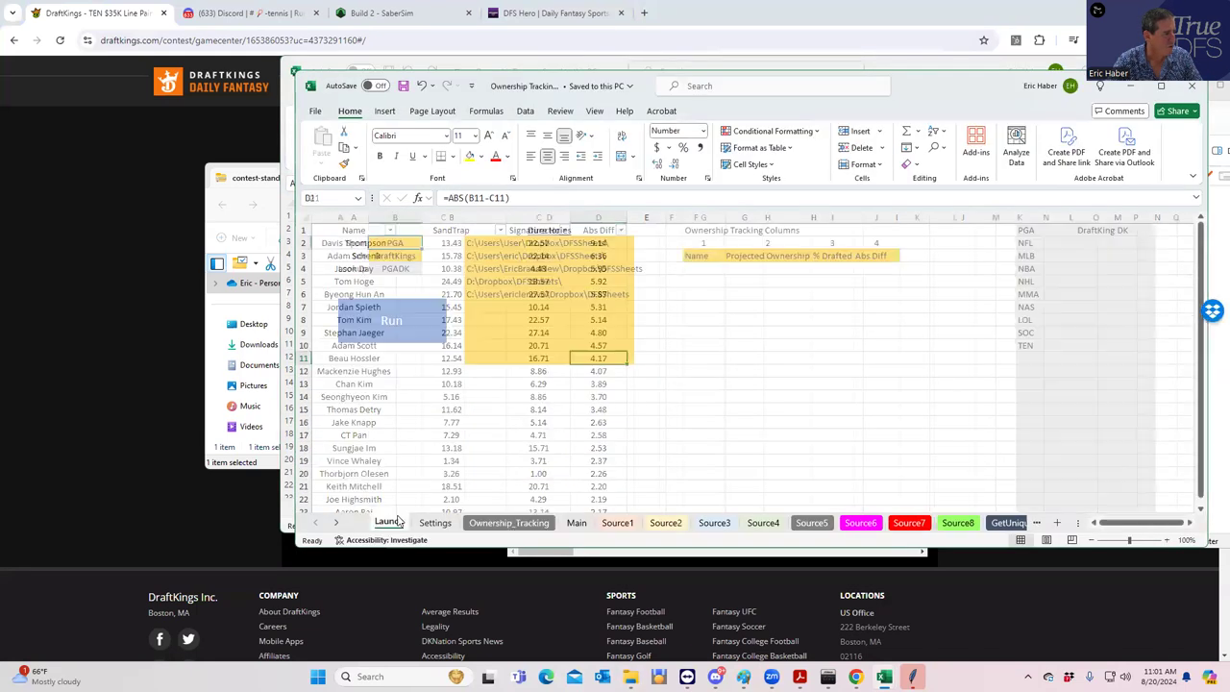
{"action": "left_click", "coordinate": [427, 243]}
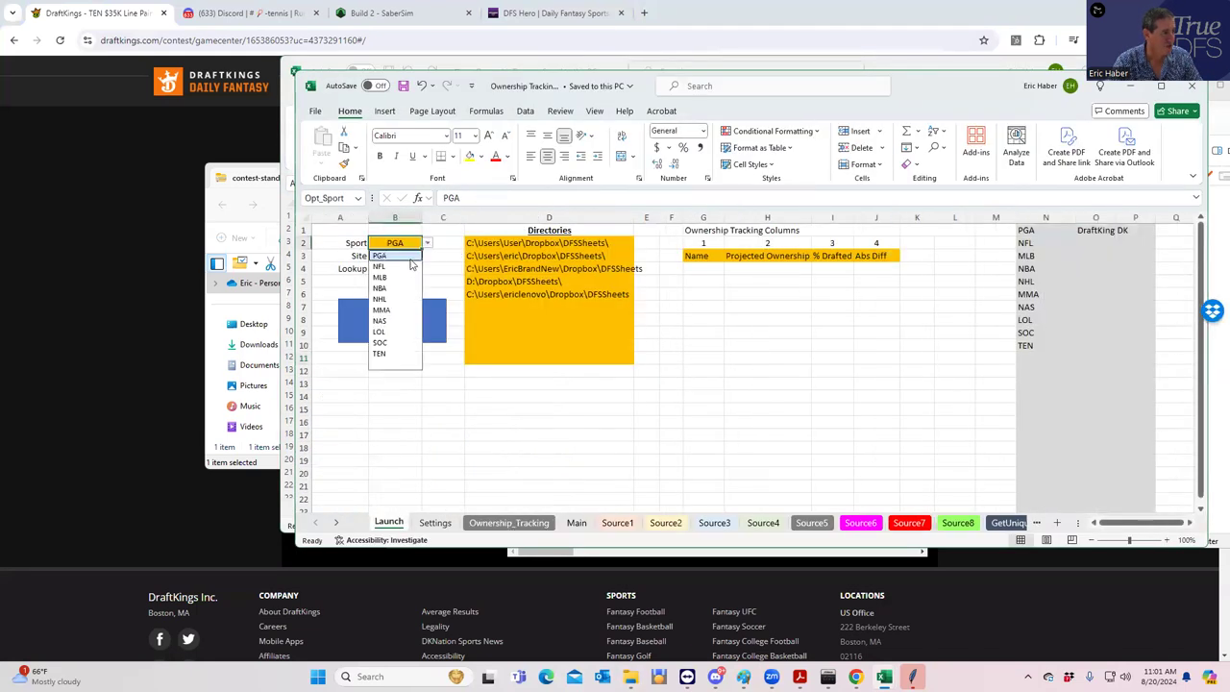
{"action": "left_click", "coordinate": [381, 353]}
{"action": "left_click", "coordinate": [396, 328]}
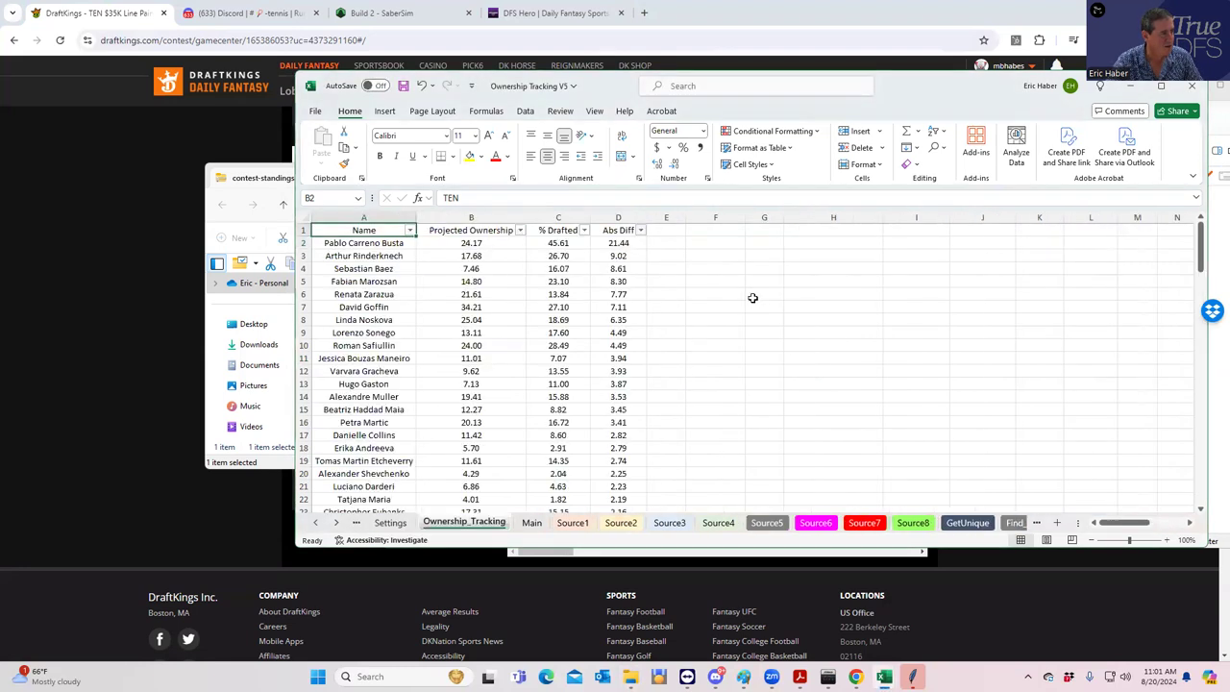
Compare each tennis player's projected ownership with the actual drafted percentage and absolute difference down the whole Ownership_Tracking list
{"action": "left_click", "coordinate": [548, 243]}
{"action": "left_click", "coordinate": [575, 256]}
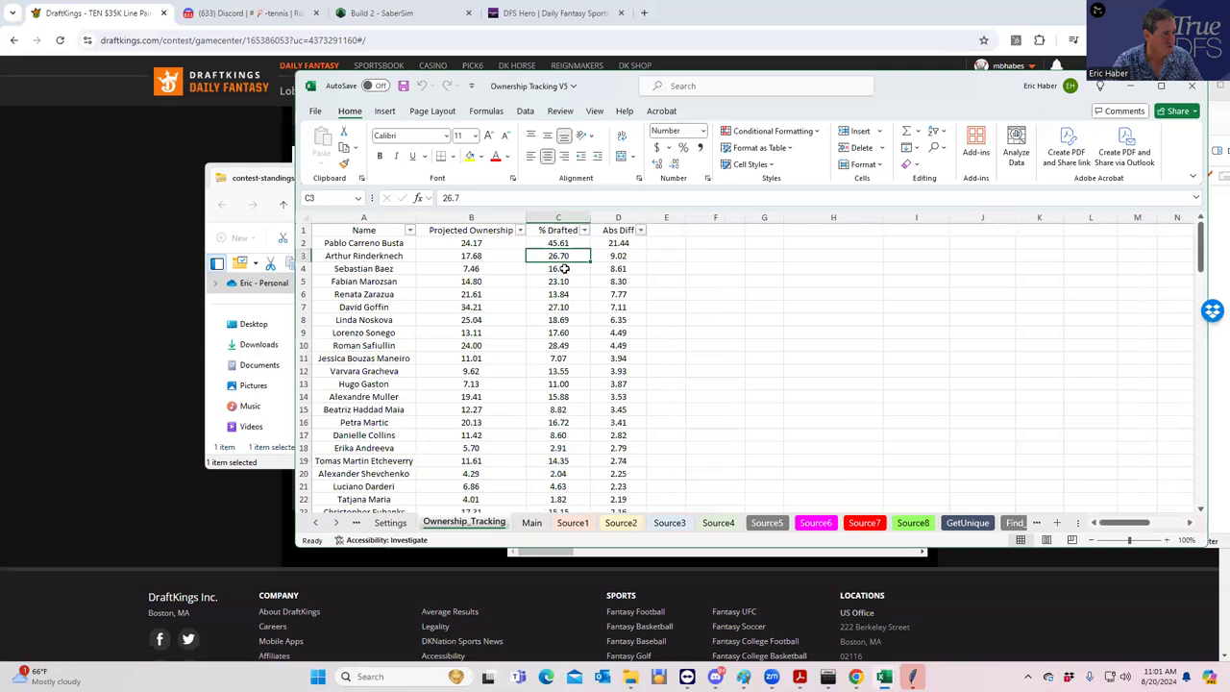
{"action": "left_click", "coordinate": [565, 282]}
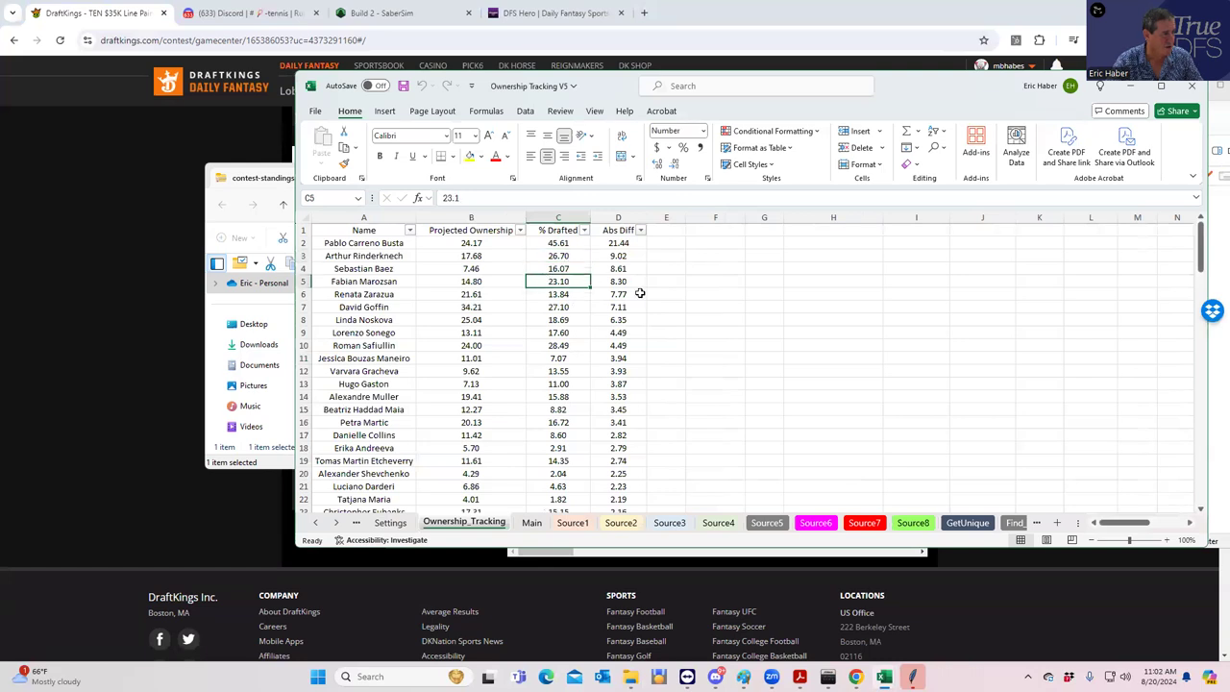
{"action": "left_click", "coordinate": [482, 243]}
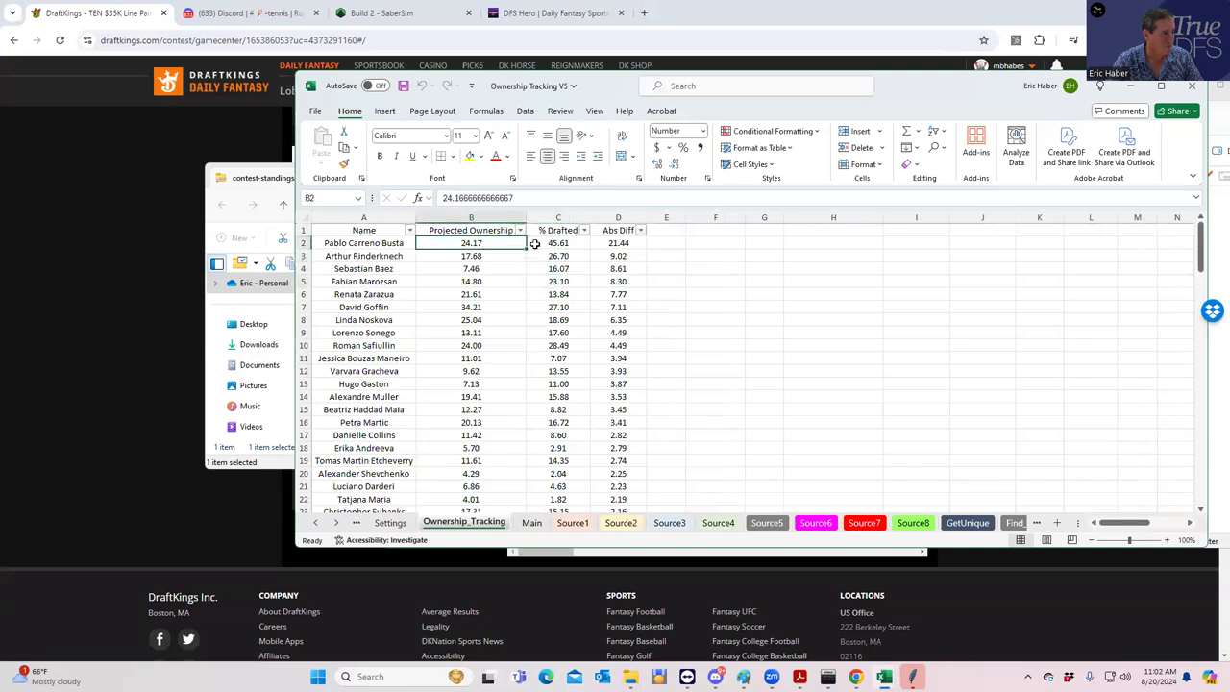
{"action": "left_click", "coordinate": [536, 244]}
{"action": "left_click", "coordinate": [482, 255]}
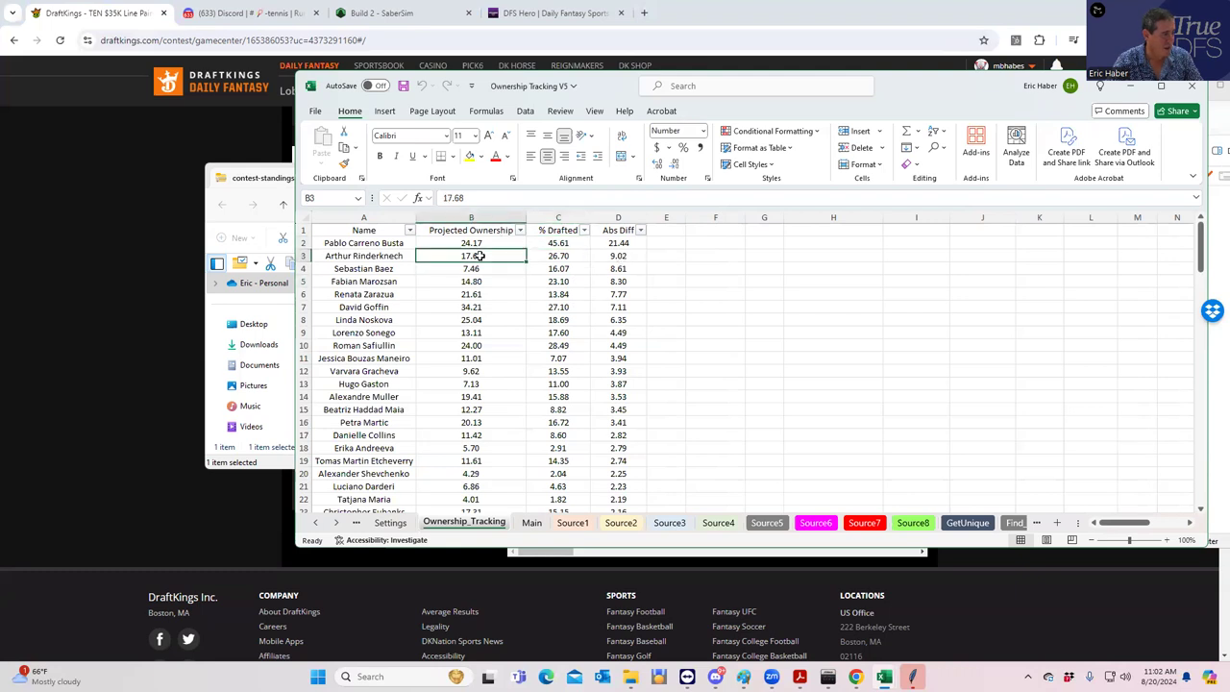
{"action": "left_click", "coordinate": [554, 246]}
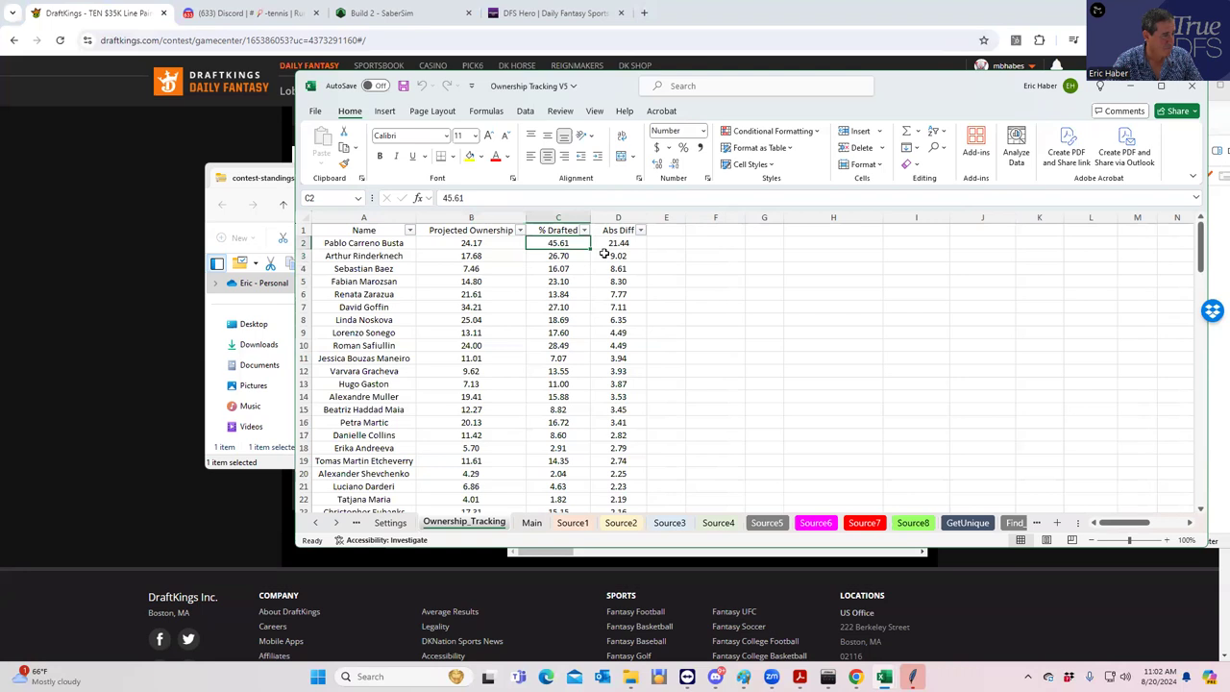
{"action": "left_click", "coordinate": [464, 248]}
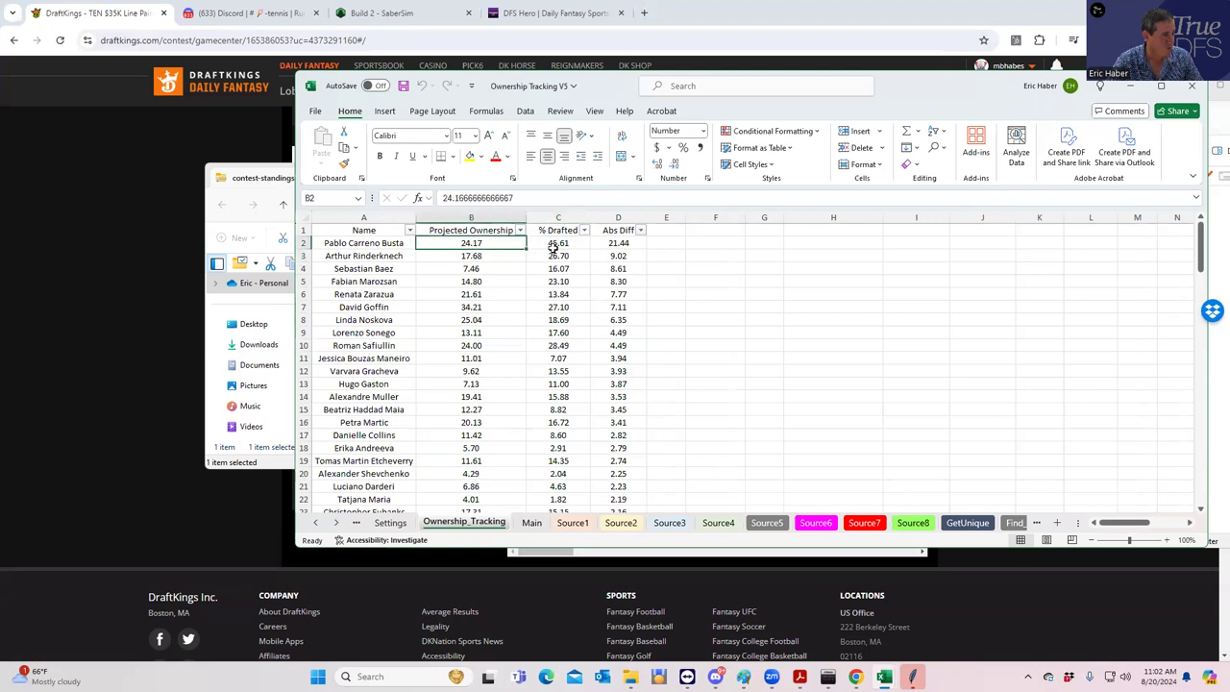
{"action": "left_click", "coordinate": [553, 246]}
{"action": "scroll", "coordinate": [560, 332], "scroll_direction": "down", "scroll_amount": 3}
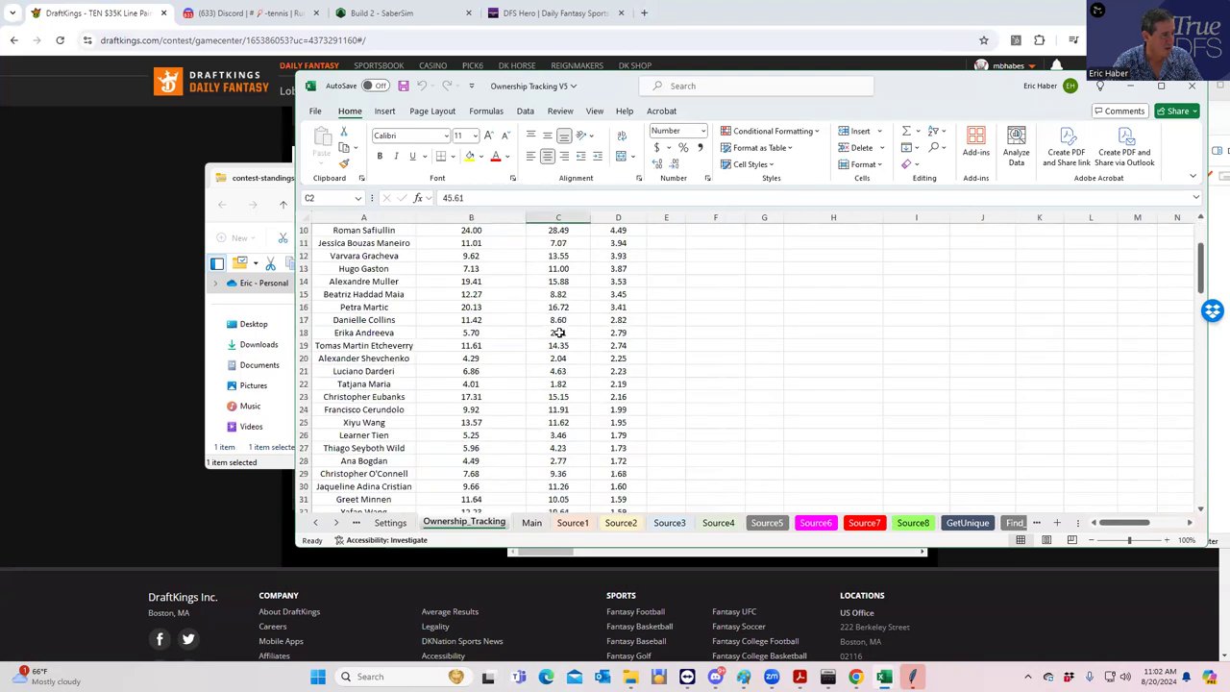
{"action": "scroll", "coordinate": [559, 332], "scroll_direction": "down", "scroll_amount": 6}
{"action": "scroll", "coordinate": [559, 332], "scroll_direction": "down", "scroll_amount": 3}
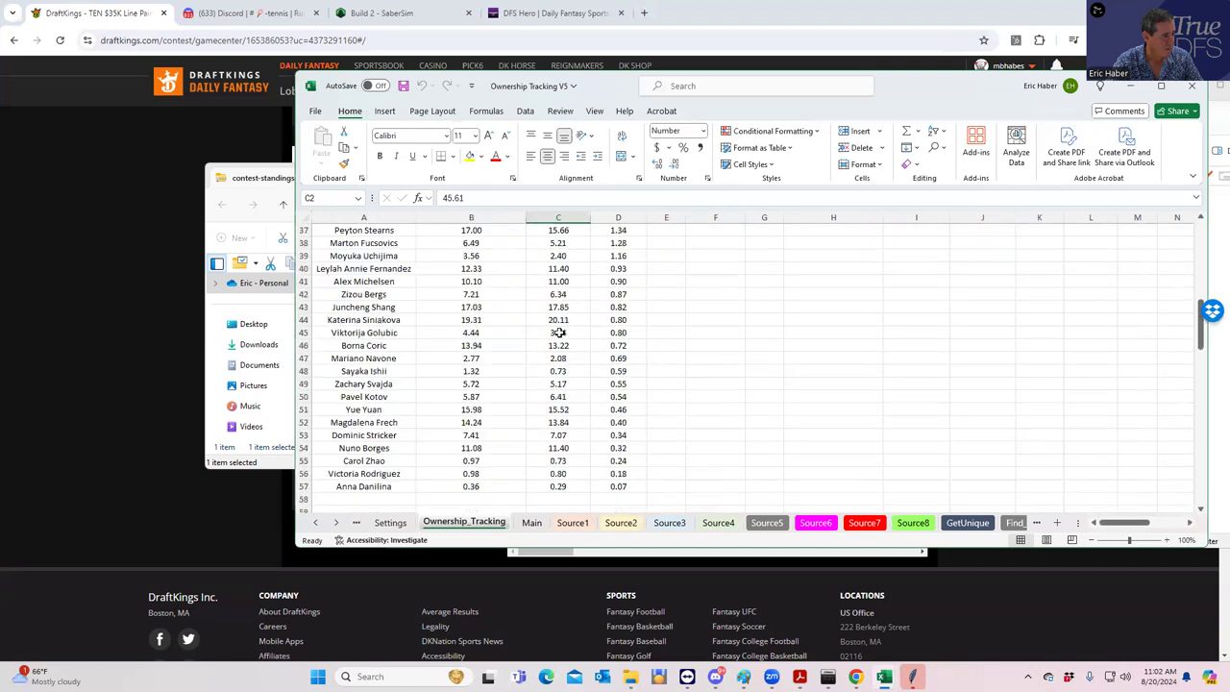
{"action": "scroll", "coordinate": [559, 333], "scroll_direction": "up", "scroll_amount": 12}
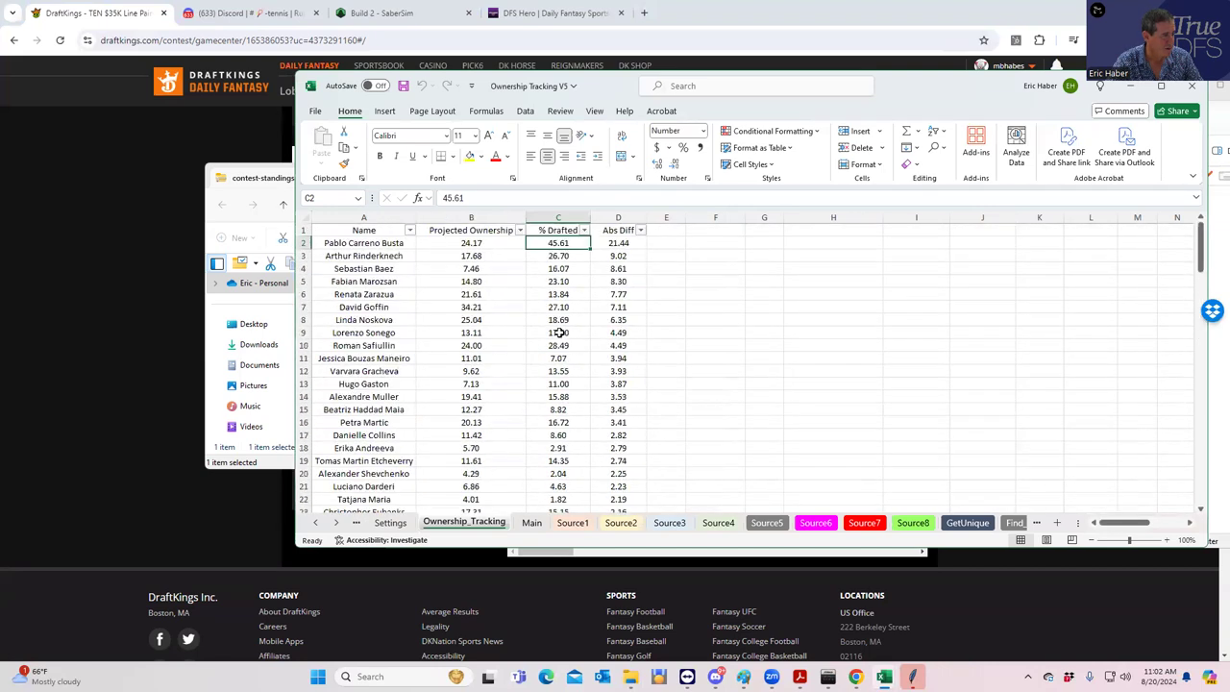
Switch to SaberSim, upload DKEntries - 2024-08-20T110234.558 over the existing entries in Contests, and show the player exposures
{"action": "left_click", "coordinate": [1130, 87]}
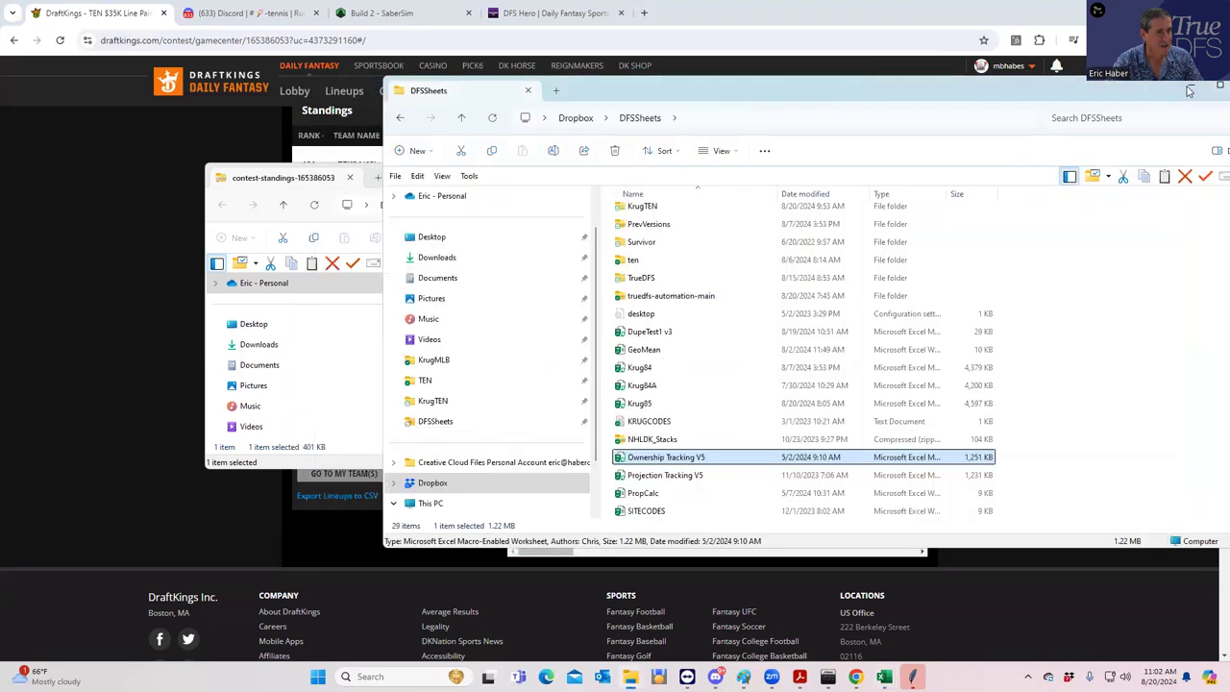
{"action": "left_click", "coordinate": [1190, 92]}
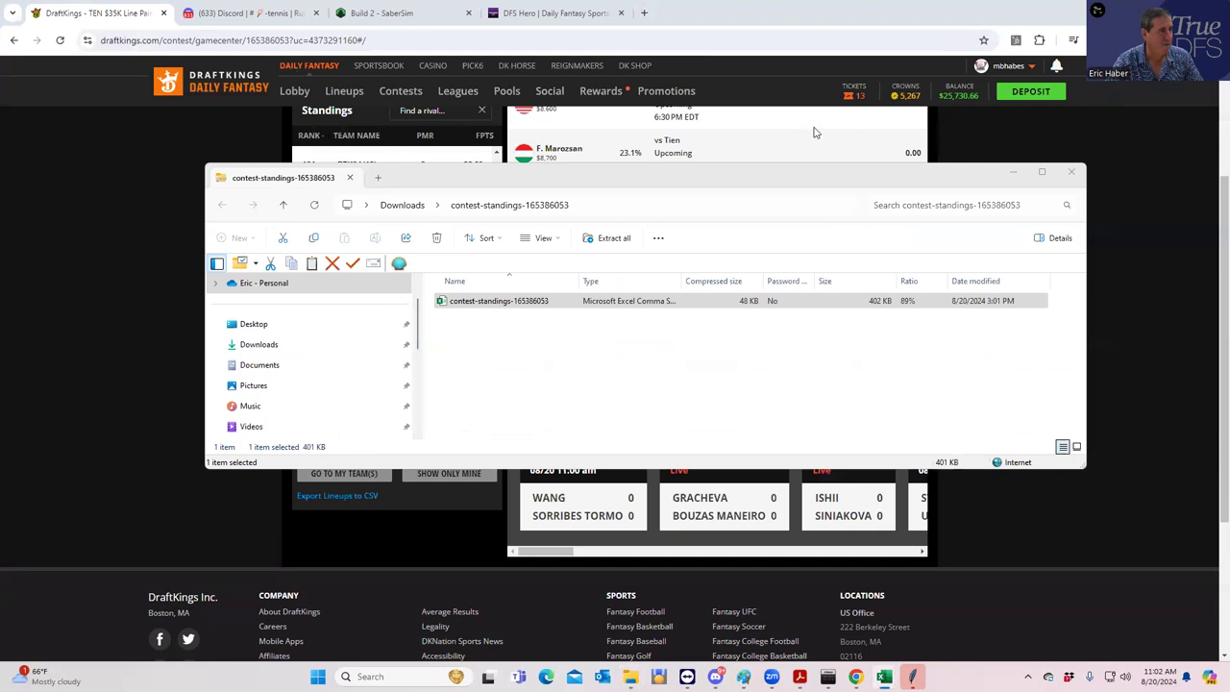
{"action": "left_click", "coordinate": [401, 13]}
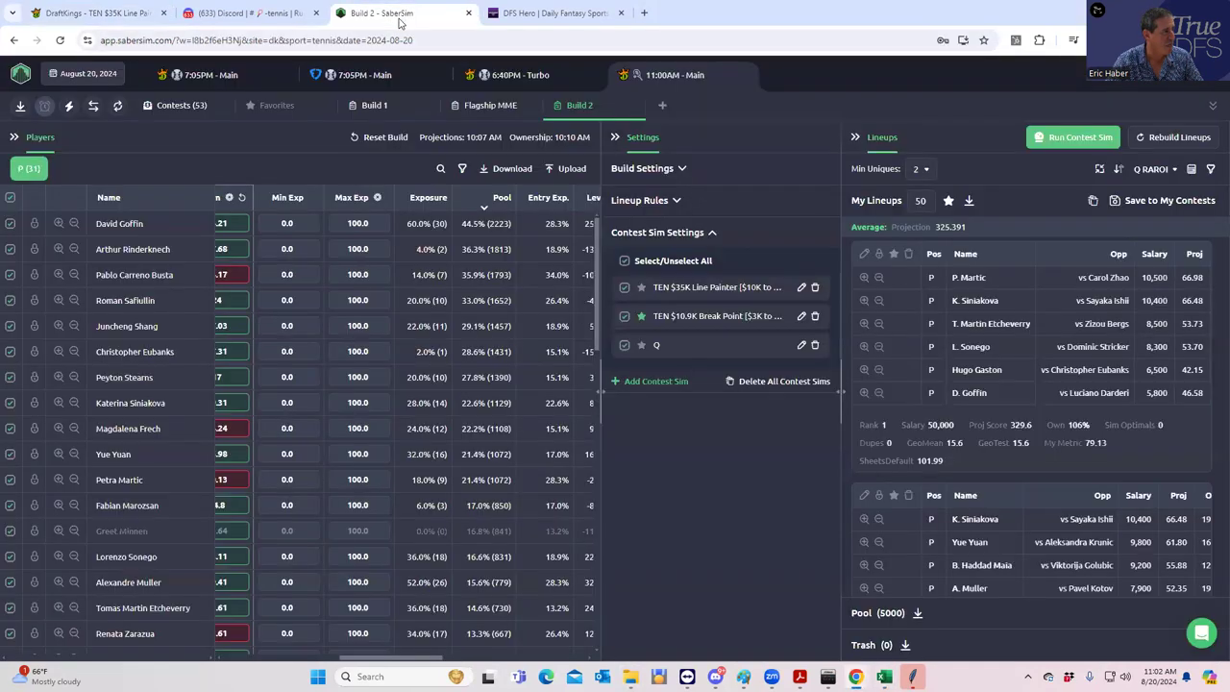
{"action": "left_click", "coordinate": [179, 108]}
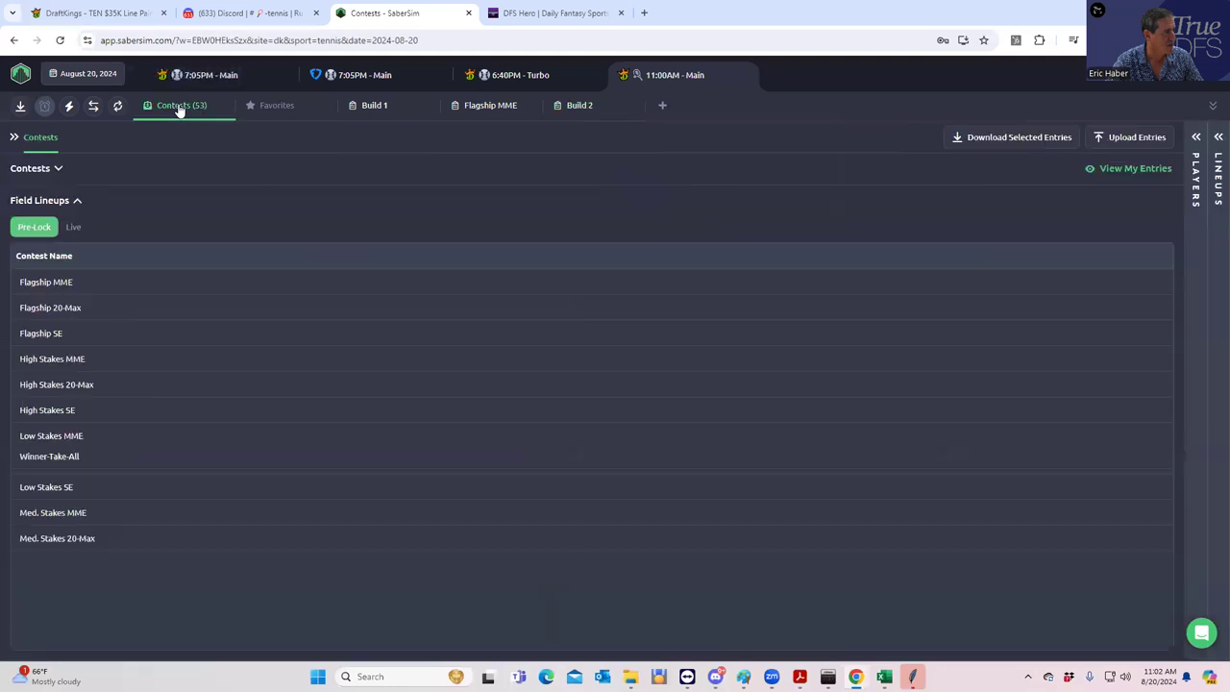
{"action": "left_click", "coordinate": [1134, 137]}
{"action": "left_click", "coordinate": [616, 315]}
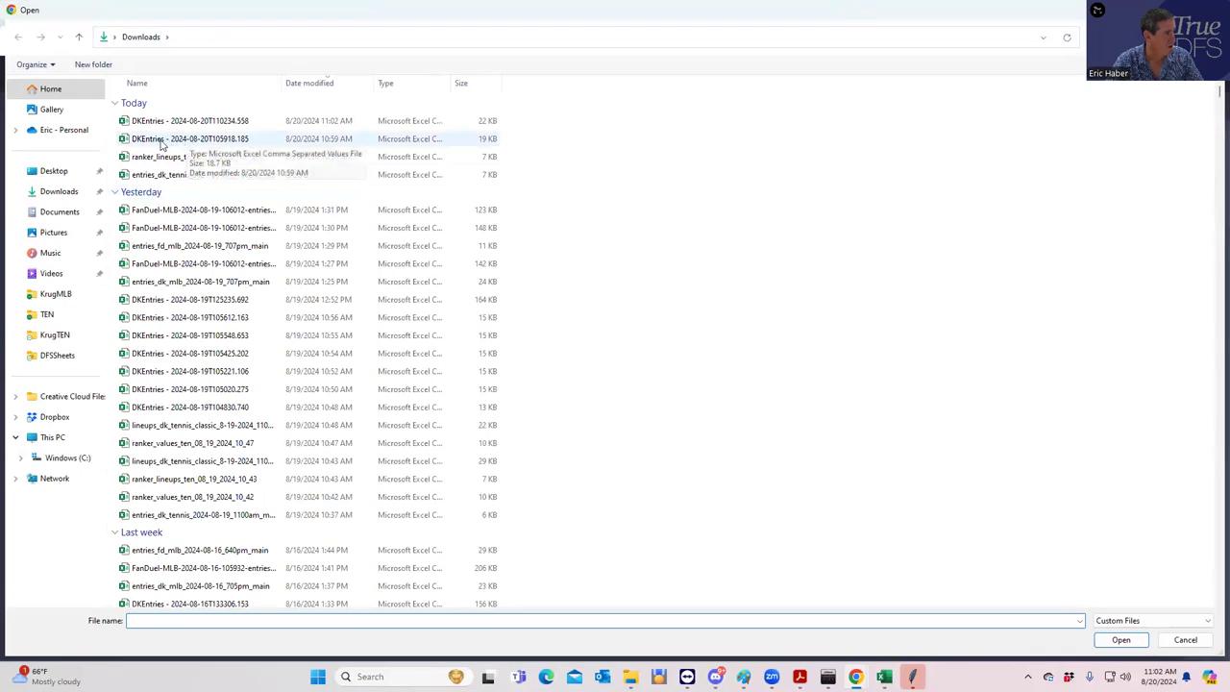
{"action": "left_click", "coordinate": [200, 121]}
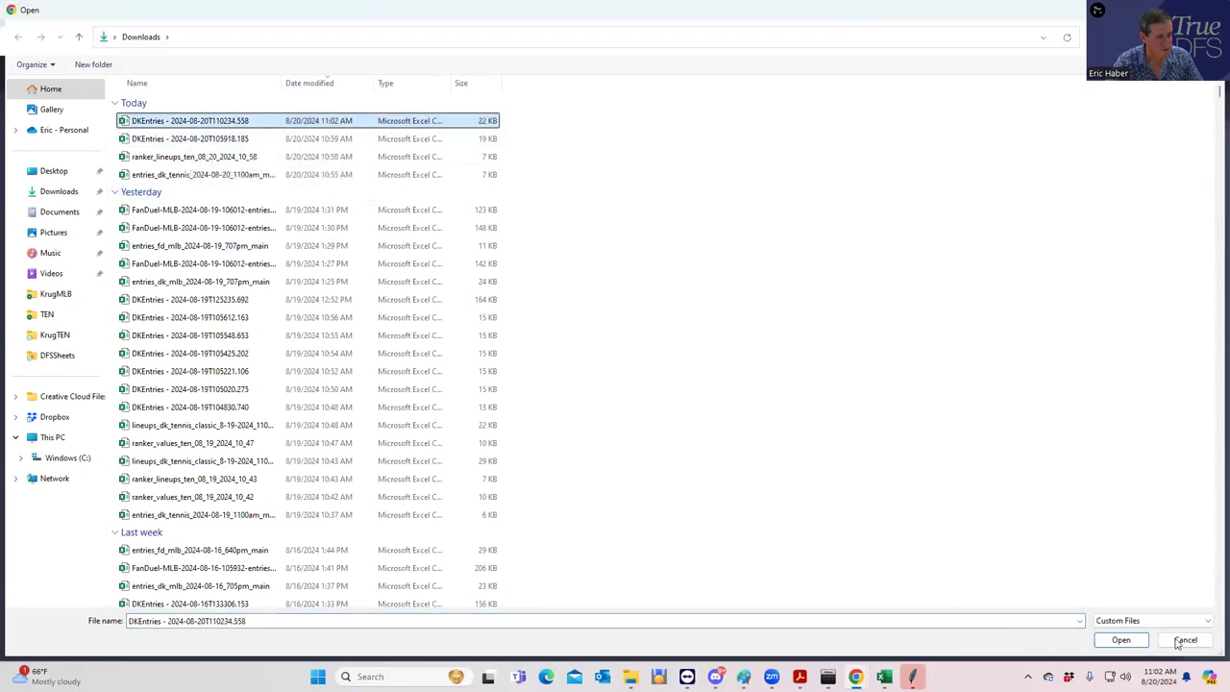
{"action": "left_click", "coordinate": [1121, 639]}
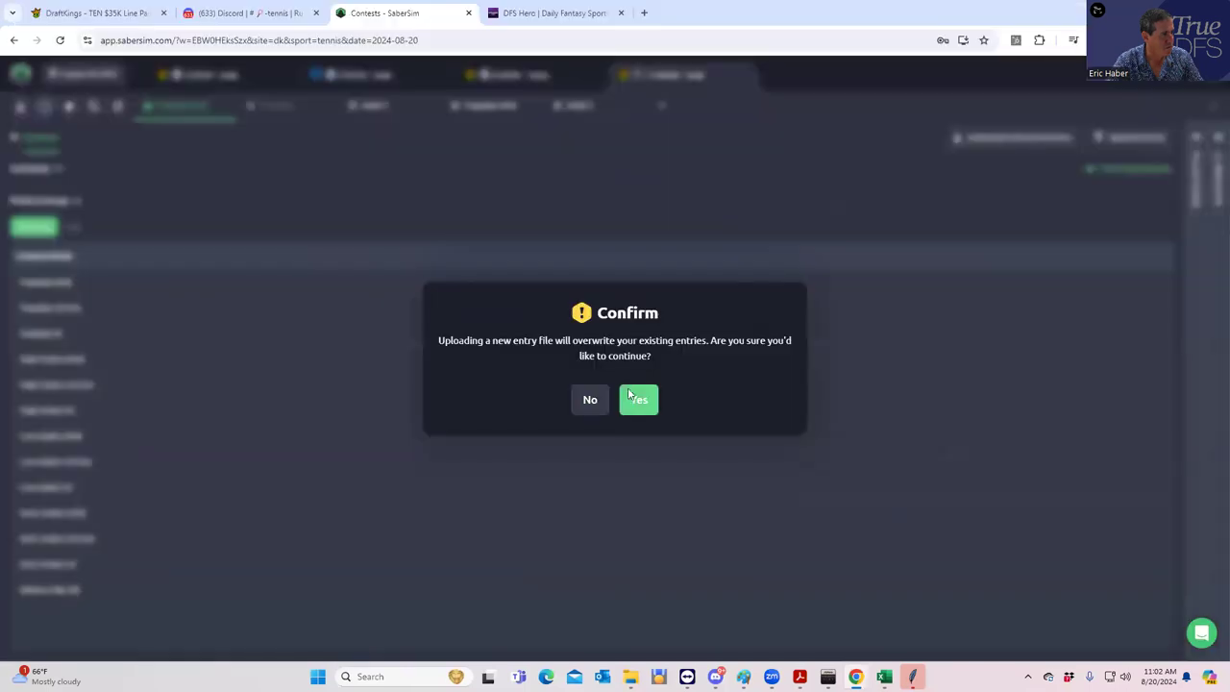
{"action": "left_click", "coordinate": [637, 396]}
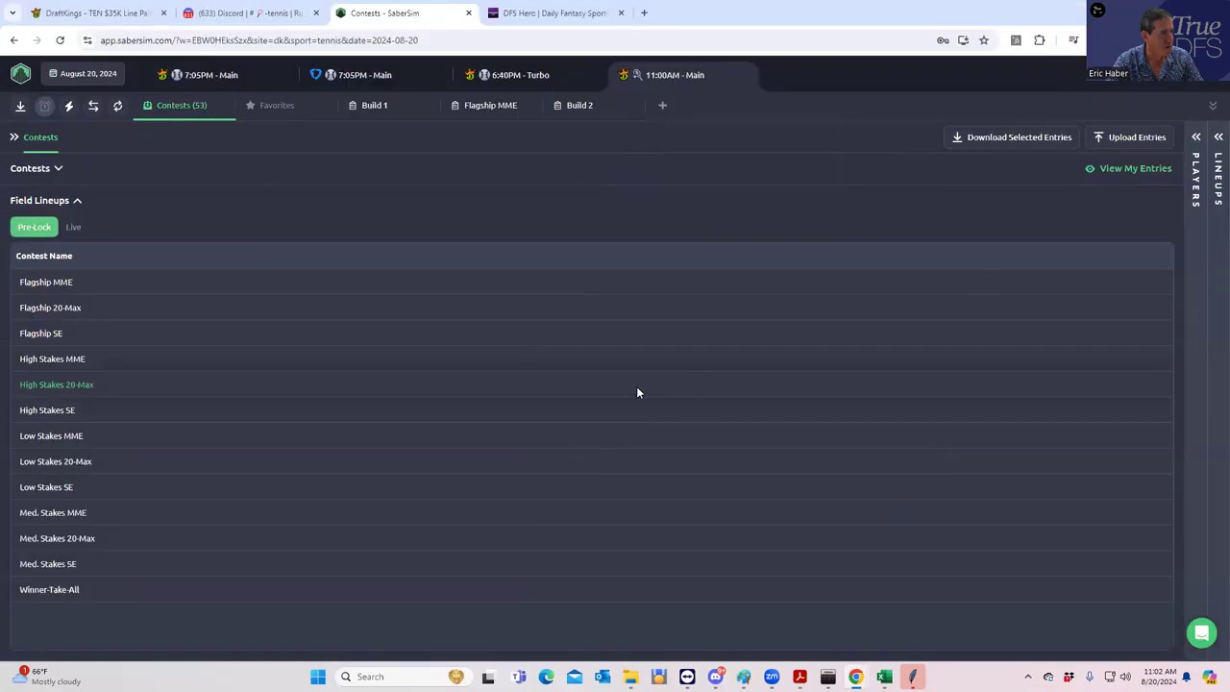
{"action": "left_click", "coordinate": [1197, 139]}
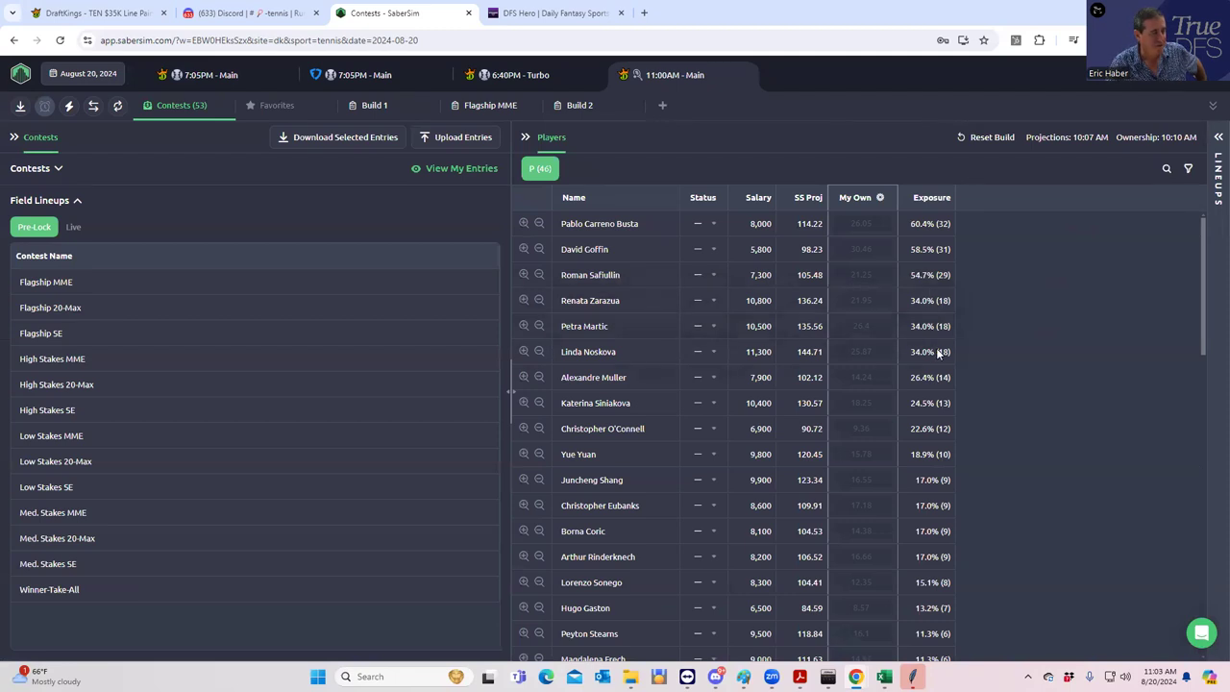
Open the DFS Contest Analyzer page on sports-projections.com in place of SaberSim
{"action": "left_click", "coordinate": [427, 41]}
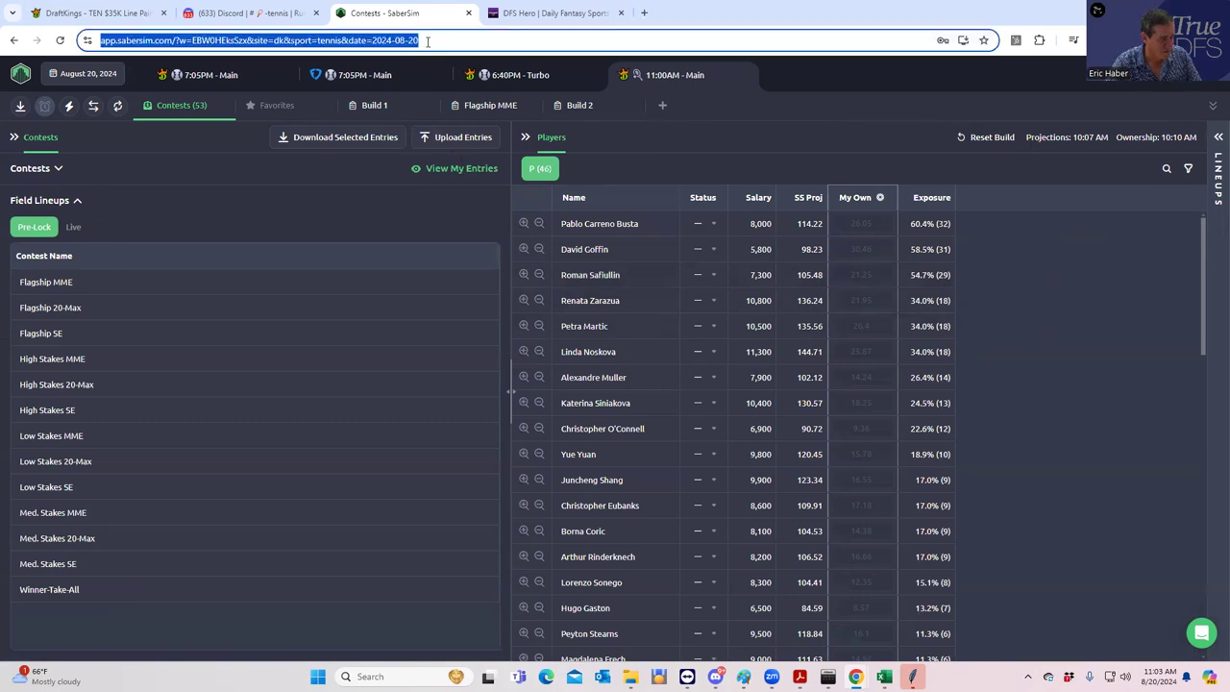
{"action": "type", "text": "sportsbook.draftkings.com/leagues/basketball/ncaab"}
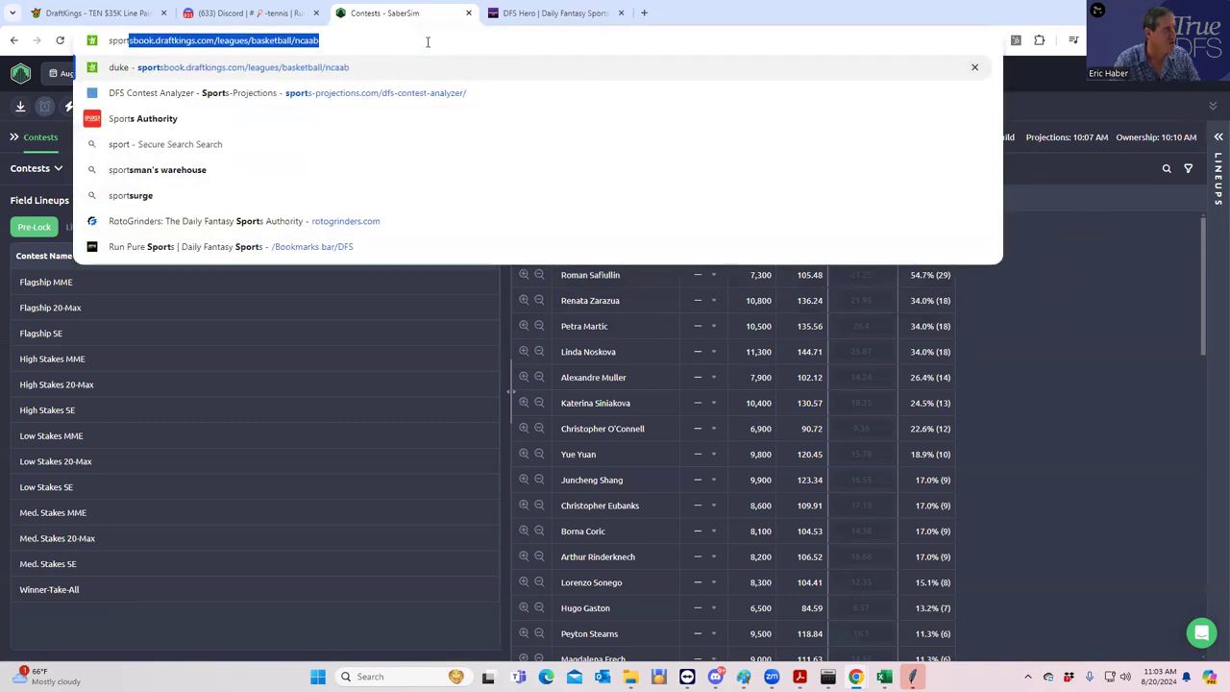
{"action": "key", "text": "Down"}
{"action": "key", "text": "Return"}
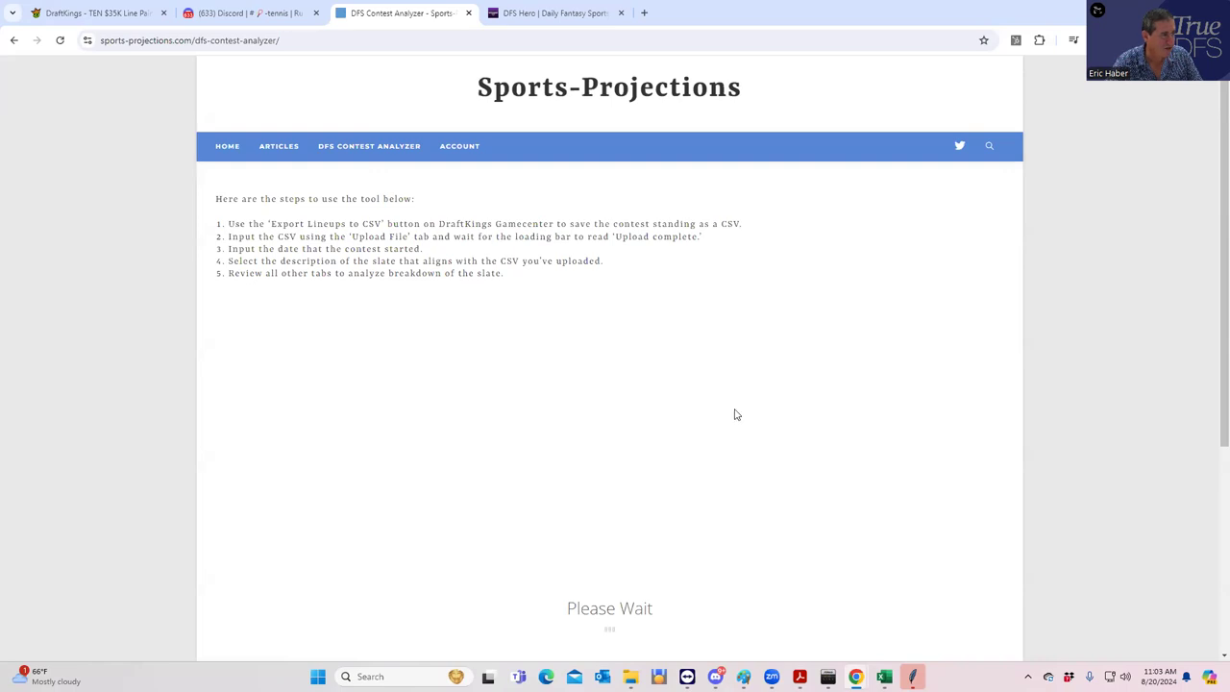
Set the contest type to TEN and the contest name to TEN-2024-08-20-Main
{"action": "scroll", "coordinate": [733, 414], "scroll_direction": "down", "scroll_amount": 2}
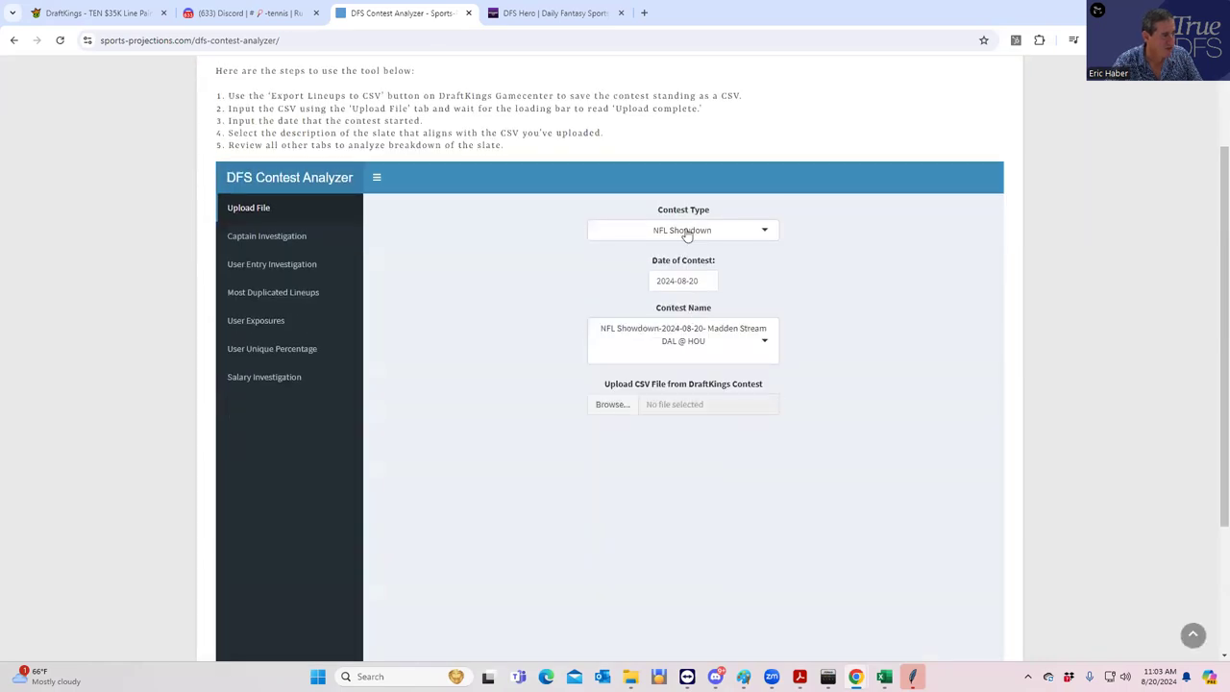
{"action": "left_click", "coordinate": [686, 233]}
{"action": "scroll", "coordinate": [692, 352], "scroll_direction": "down", "scroll_amount": 1}
{"action": "left_click", "coordinate": [684, 333]}
{"action": "left_click", "coordinate": [683, 328]}
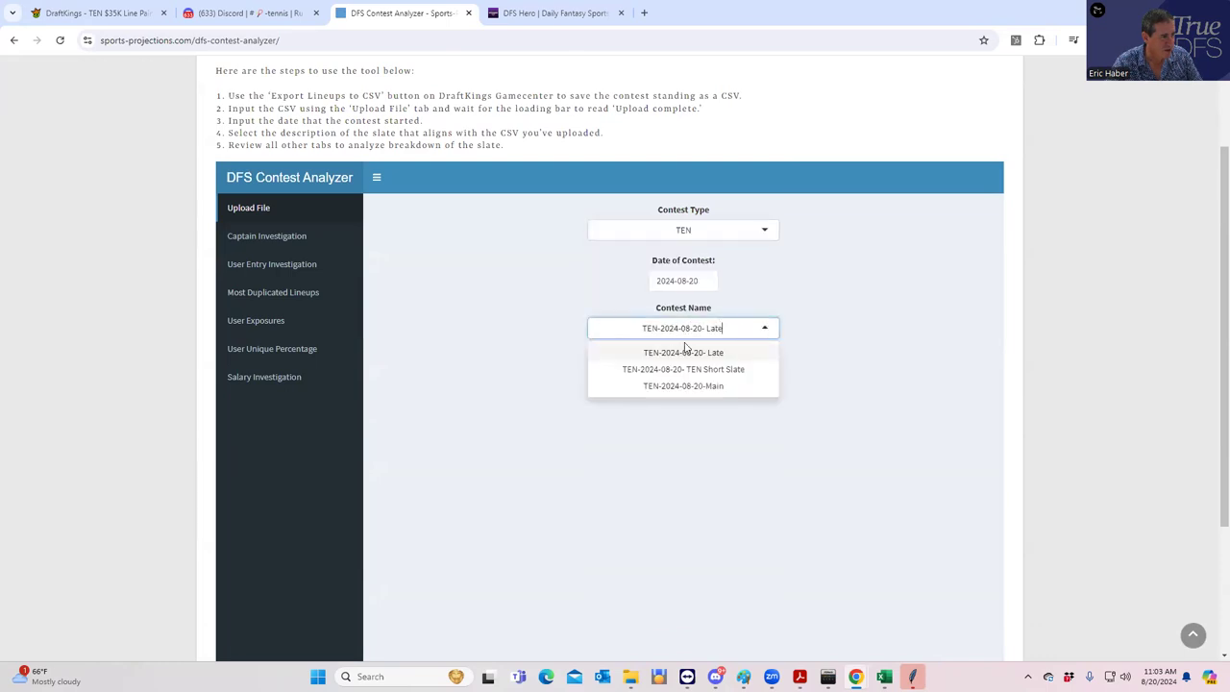
{"action": "left_click", "coordinate": [680, 386]}
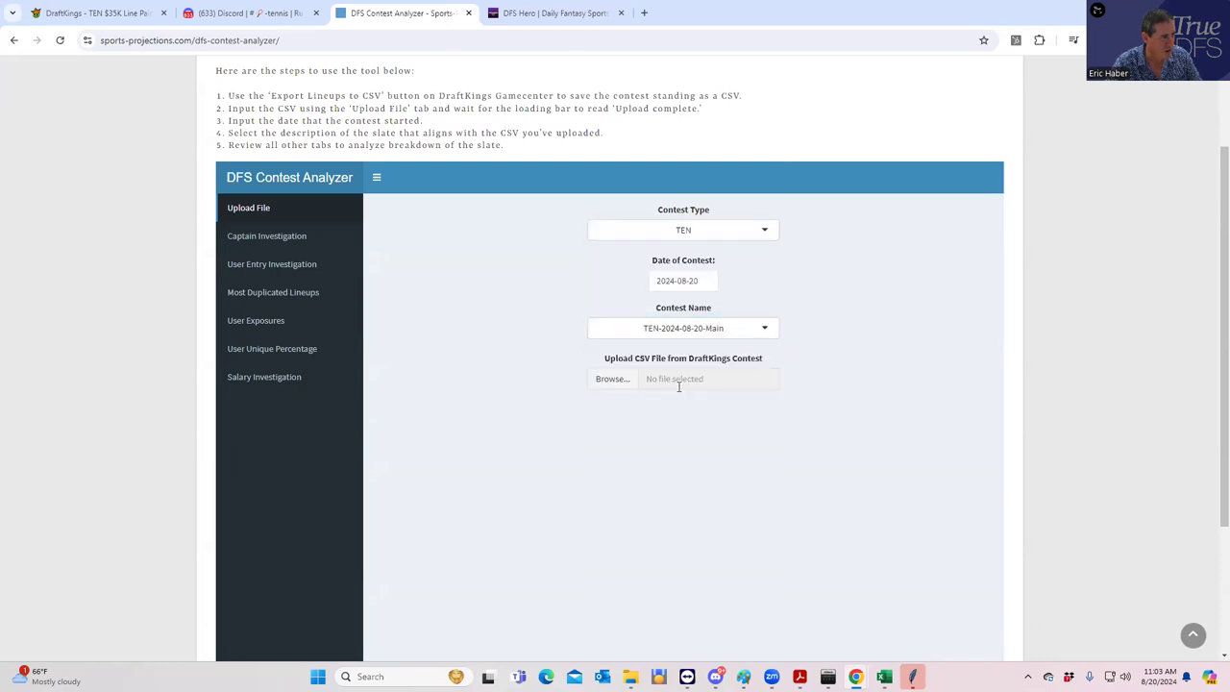
Upload the OwnershipTracking CSV from the TrueDFS TEN folder as the DraftKings contest file
{"action": "left_click", "coordinate": [613, 381]}
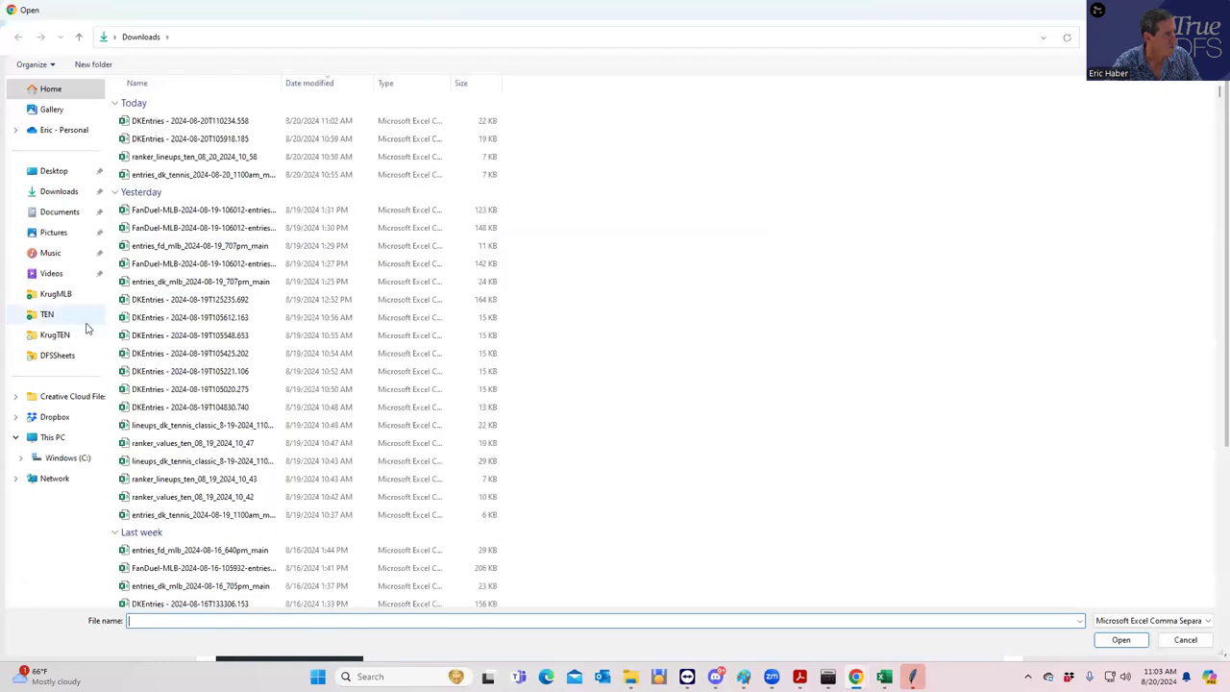
{"action": "left_click", "coordinate": [43, 315]}
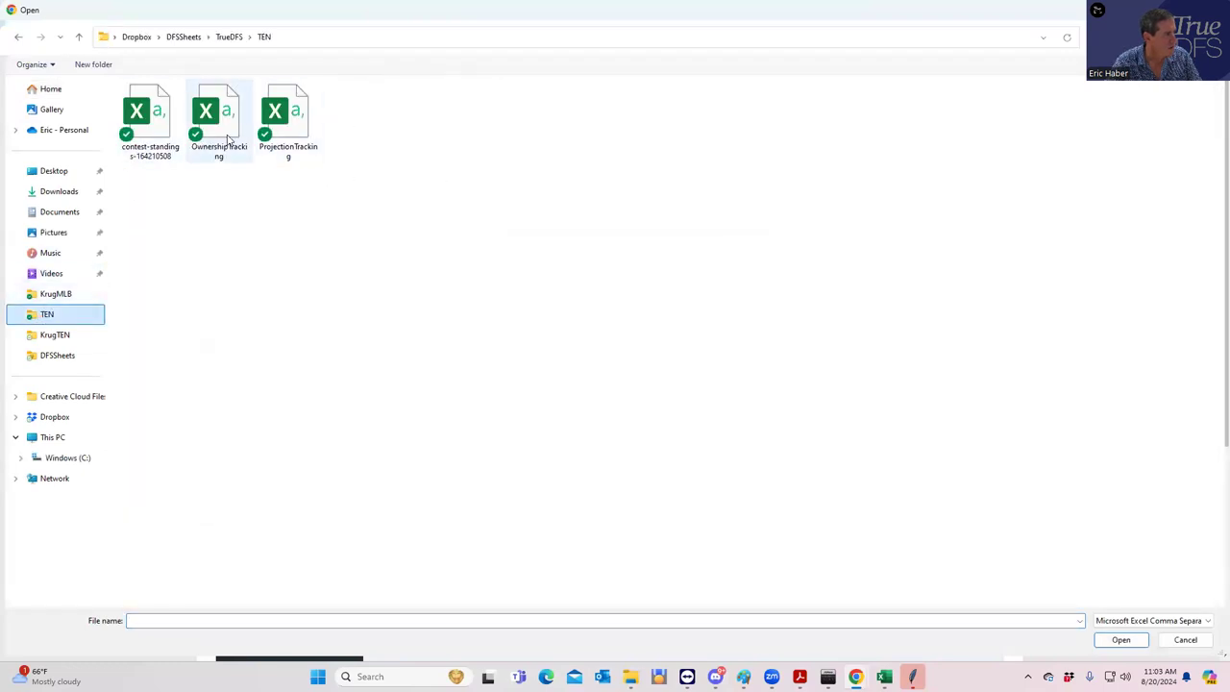
{"action": "left_click", "coordinate": [229, 139]}
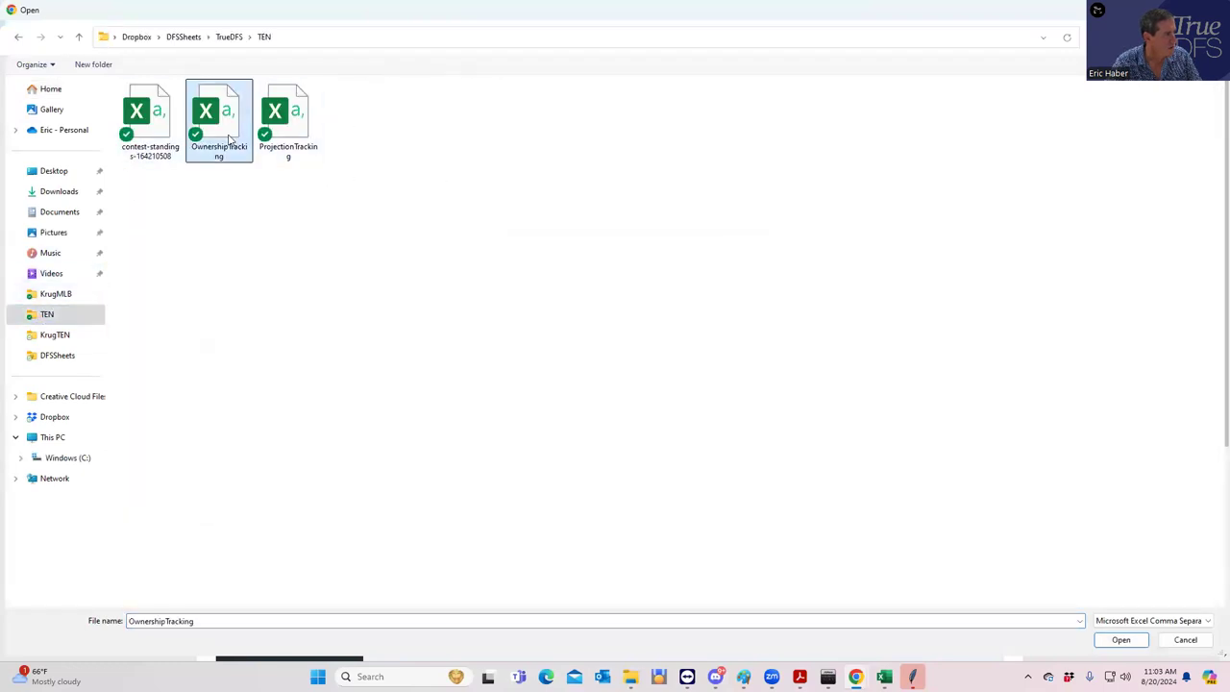
{"action": "left_click", "coordinate": [1120, 640]}
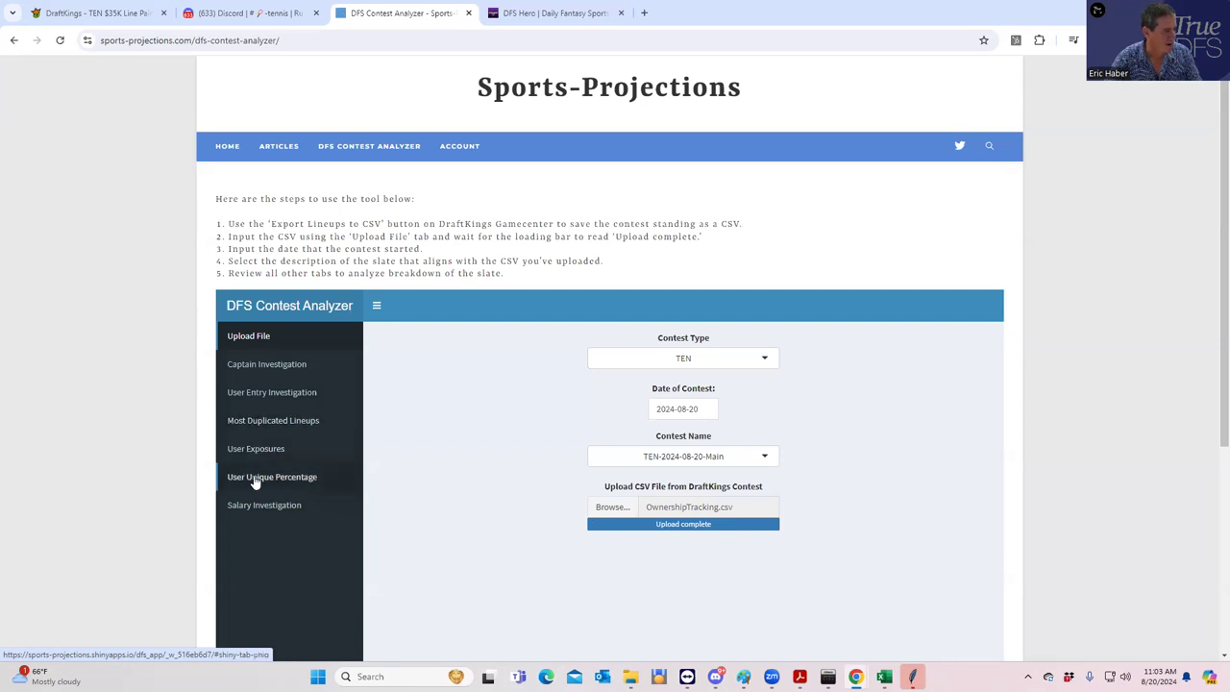
Look up the account's own username in the User Unique Percentage table, check its lineup uniqueness figures, and clear the filter
{"action": "left_click", "coordinate": [255, 480]}
{"action": "left_click", "coordinate": [410, 373]}
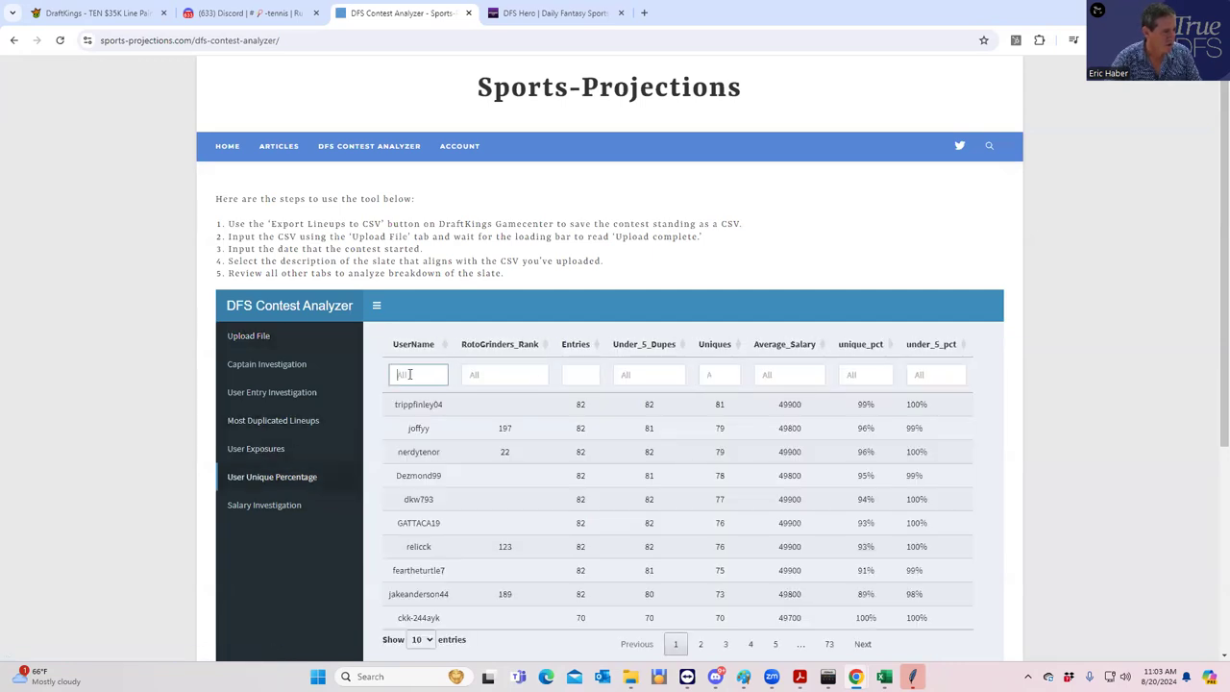
{"action": "type", "text": "mb"}
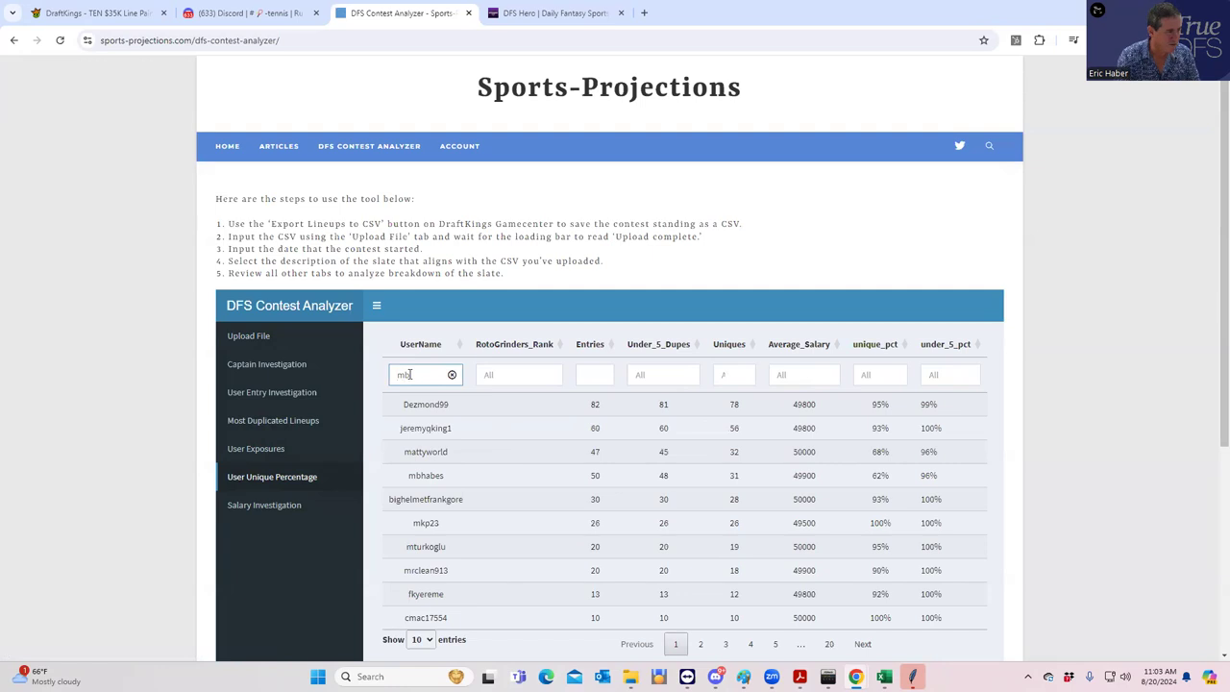
{"action": "type", "text": "ha"}
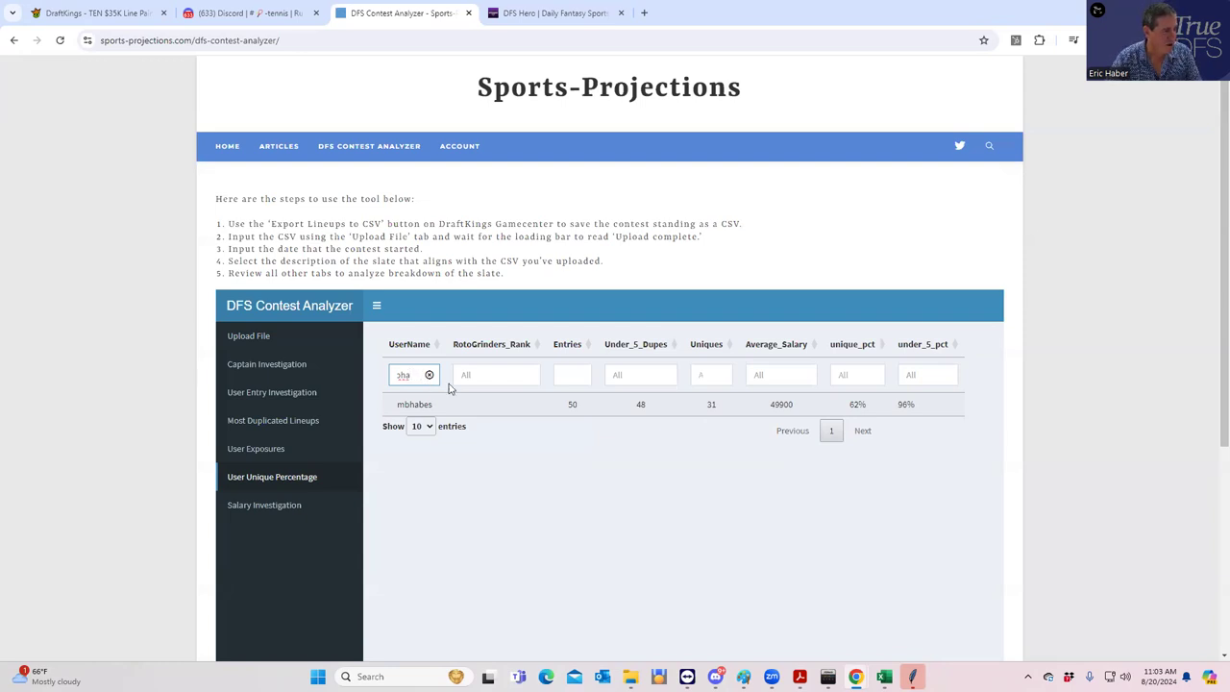
{"action": "left_click", "coordinate": [429, 374]}
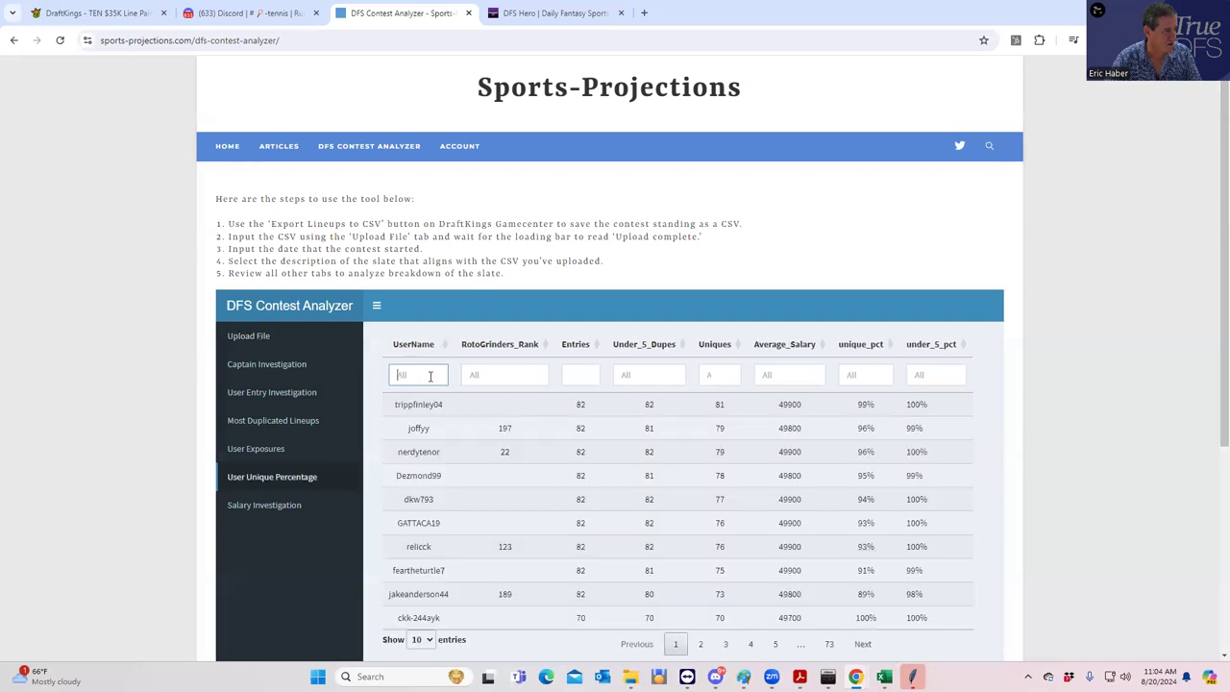